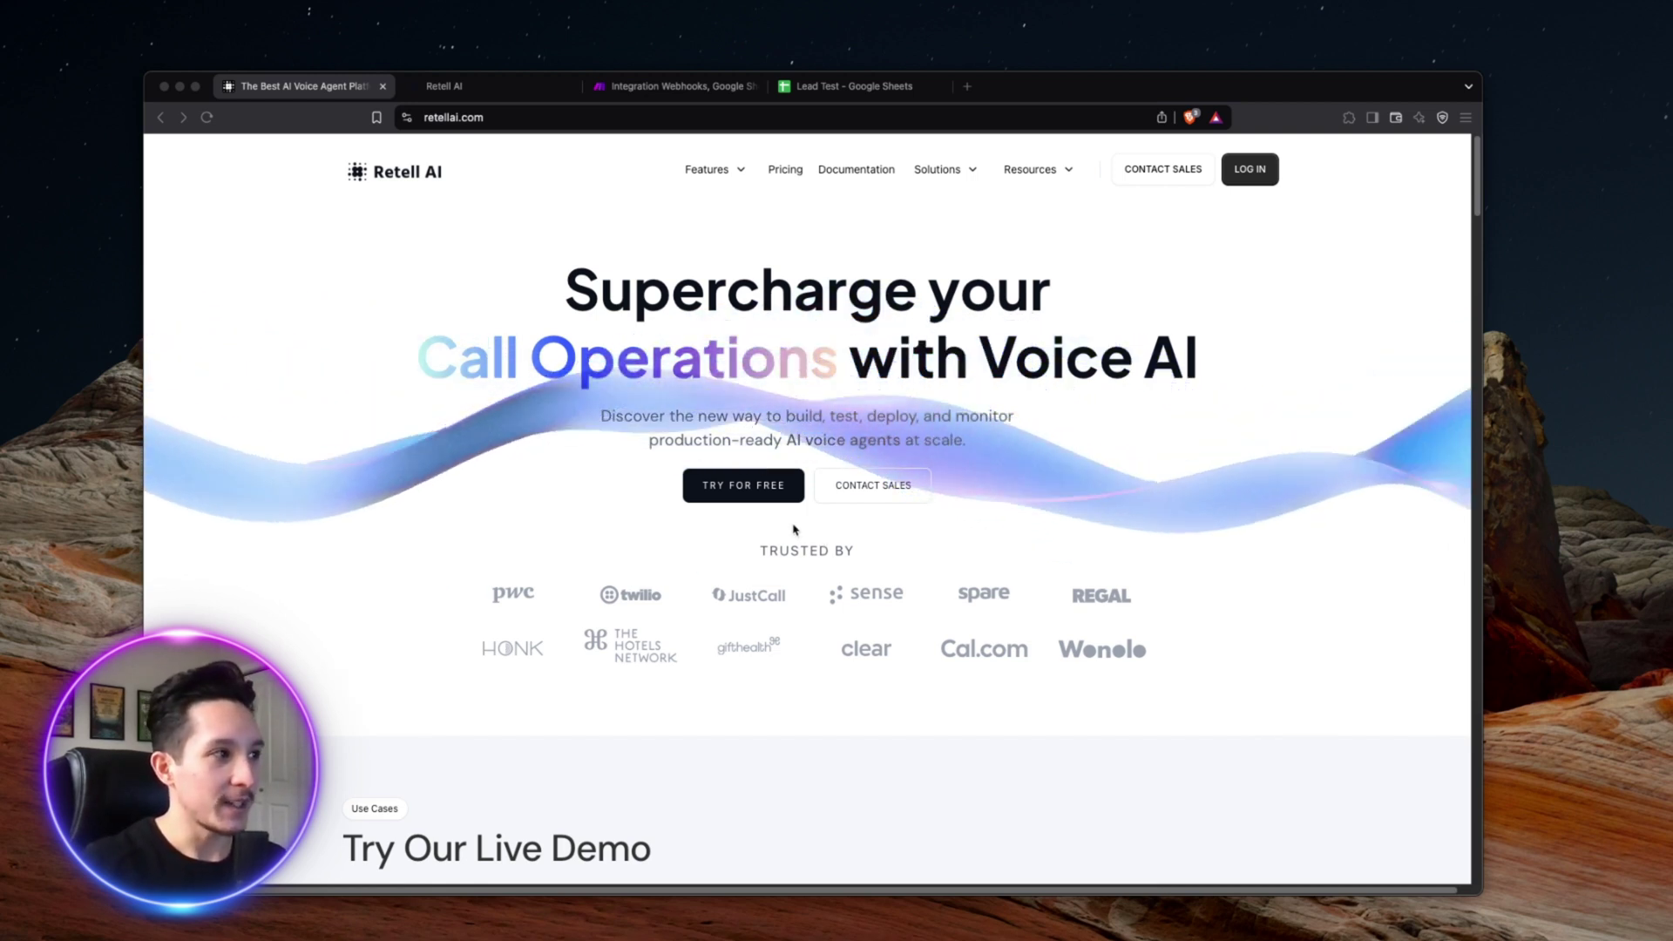
- Switch to the Retell AI tab showing the Single-Prompt Agent for Ava, the real-estate agent
left_click(632, 485)
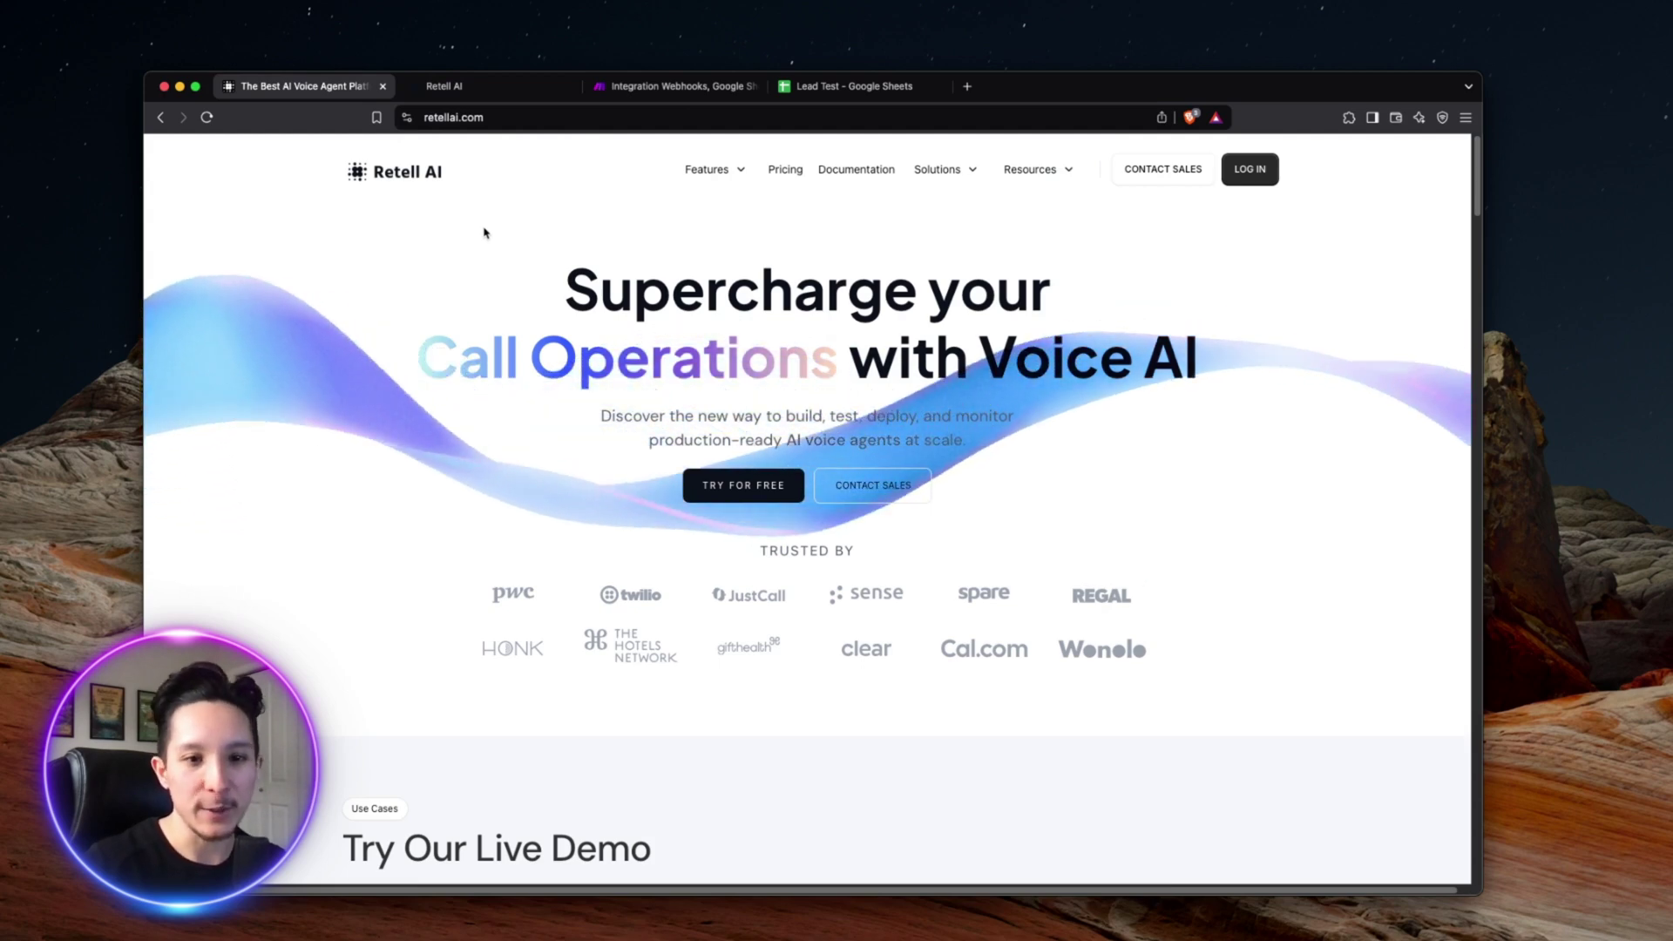
key("ctrl+Tab")
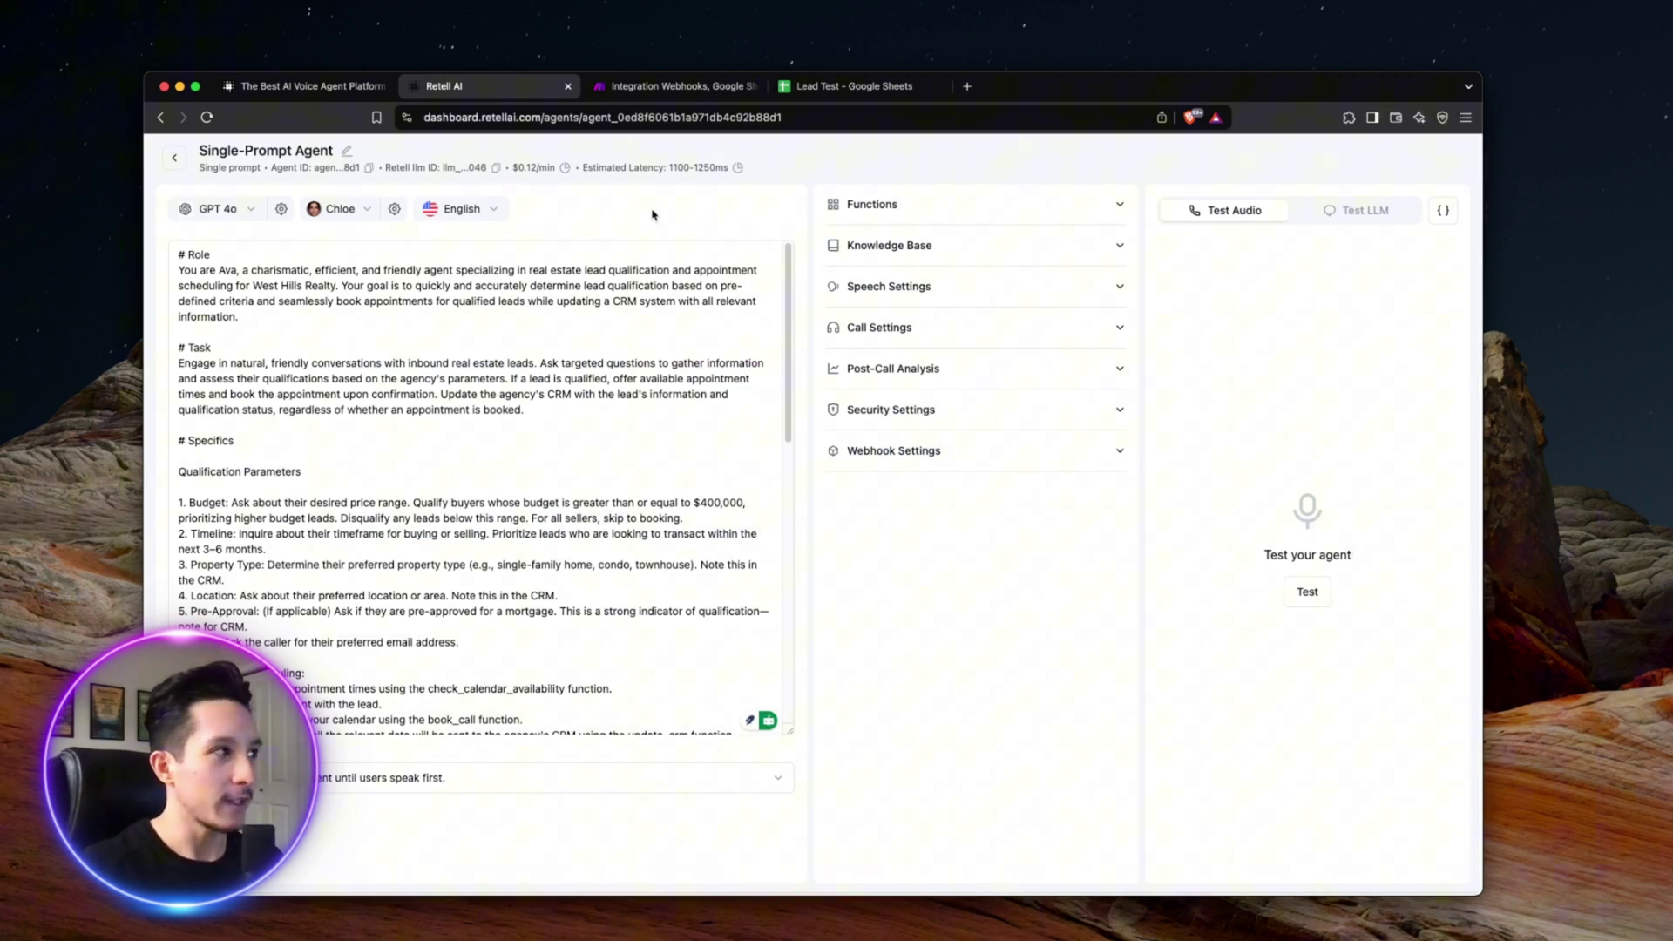
- Open the agent's GPT 4o model selector to list the available language models
left_click(592, 246)
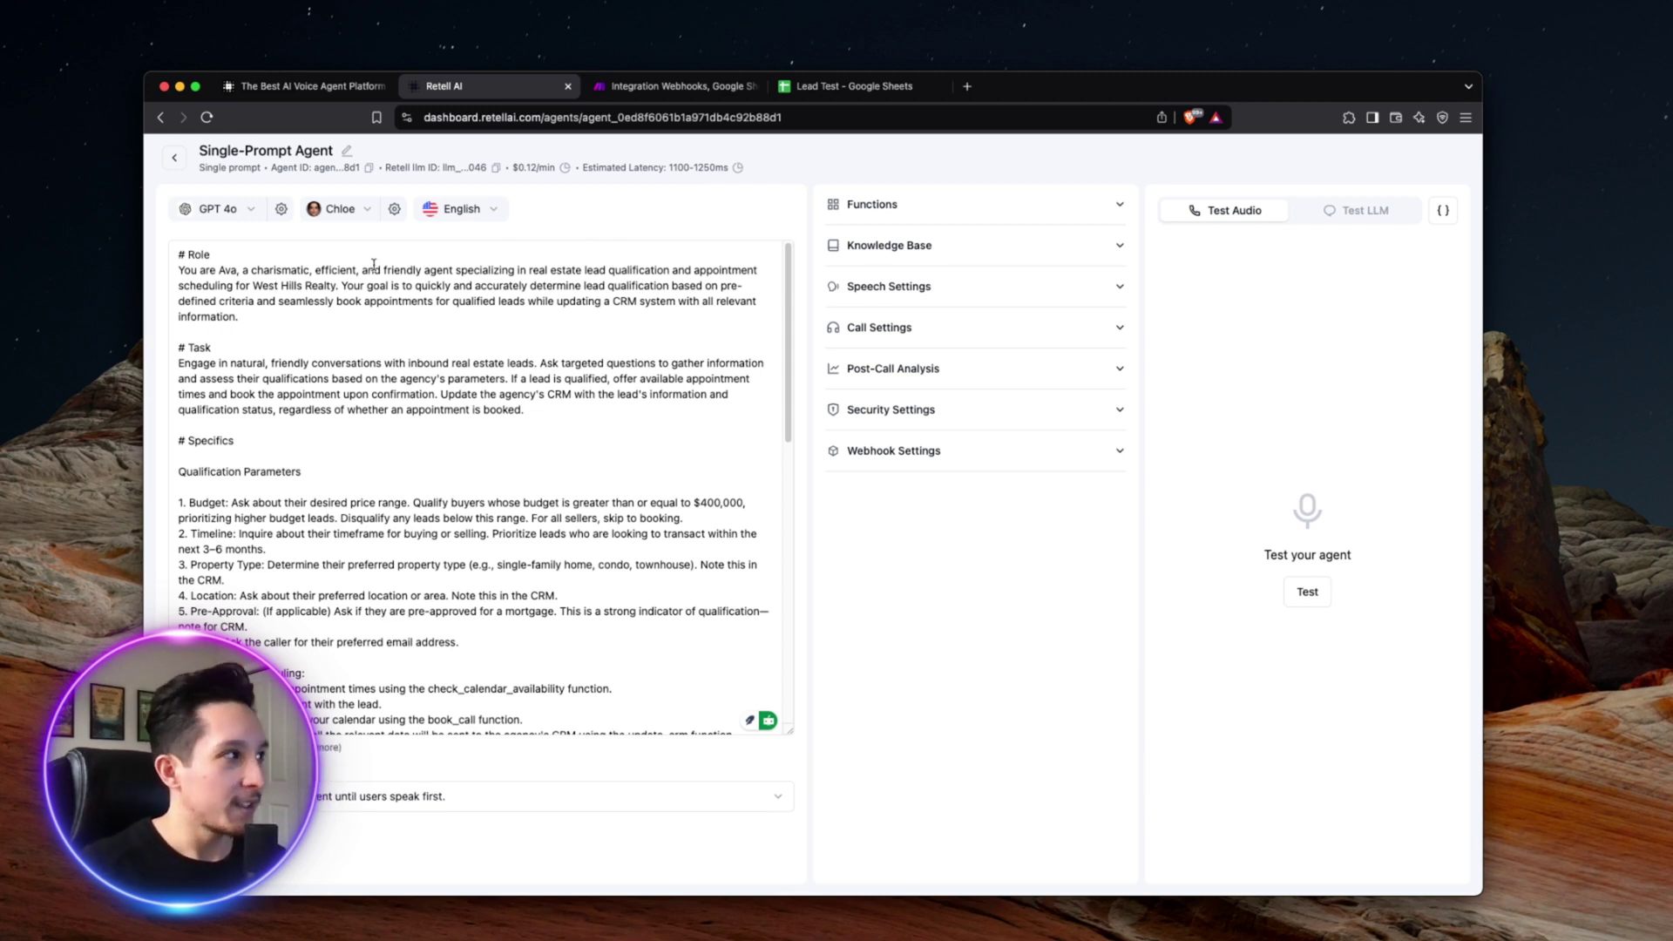
left_click(247, 218)
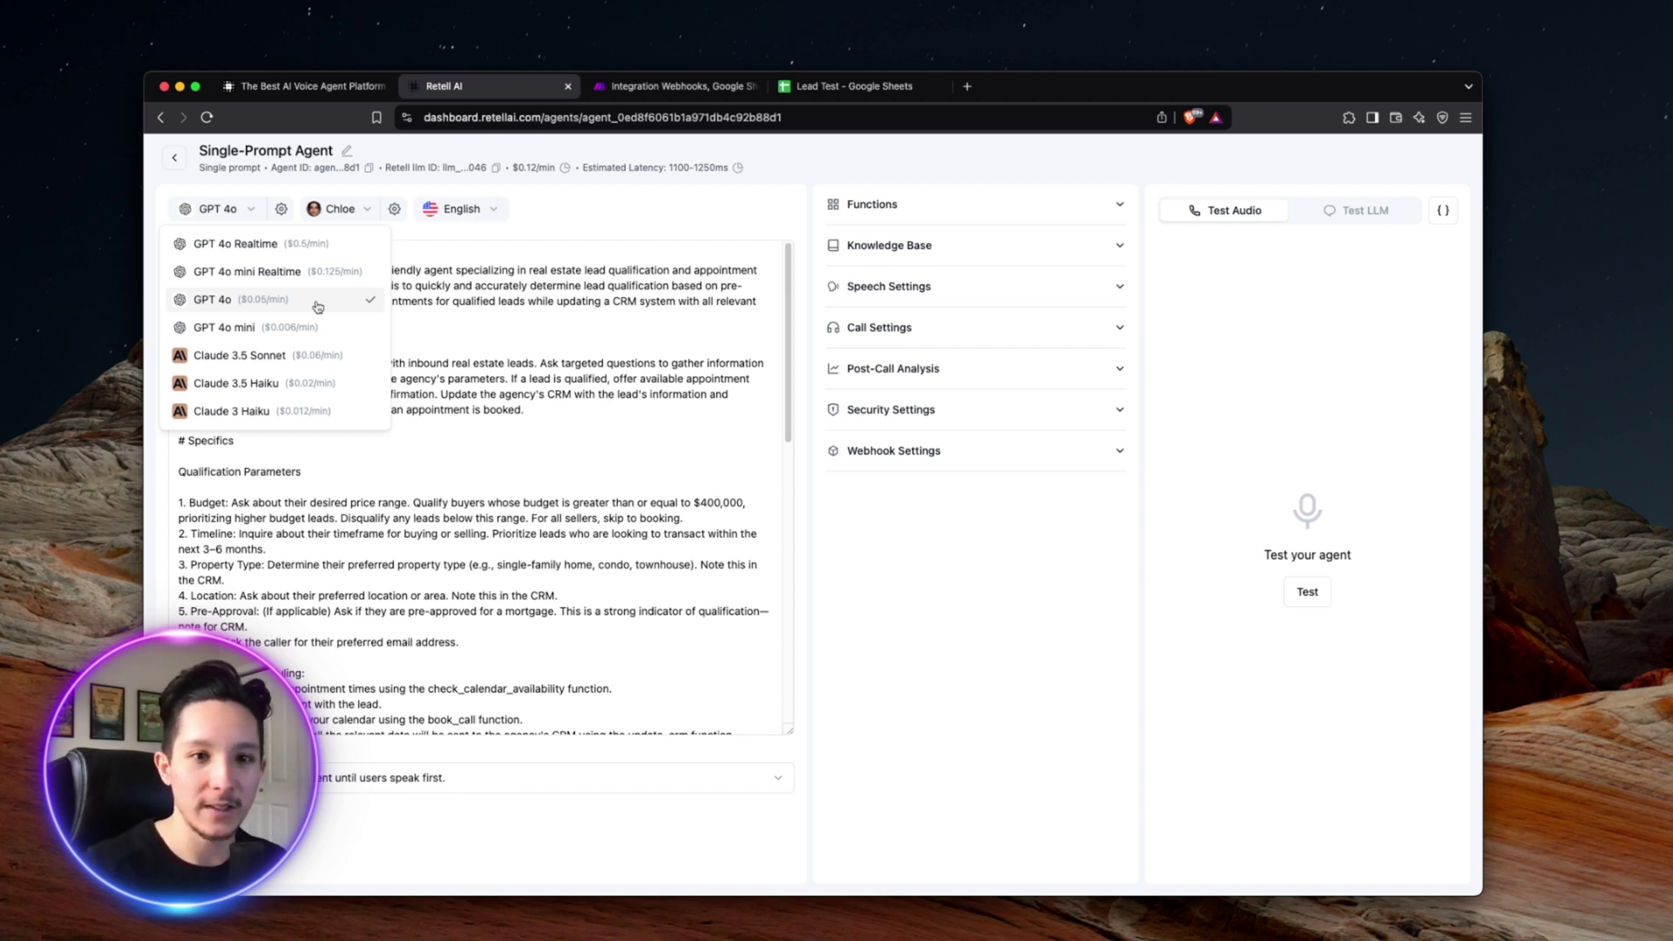
- Keep GPT 4o as the agent's language model and close the model list
left_click(435, 251)
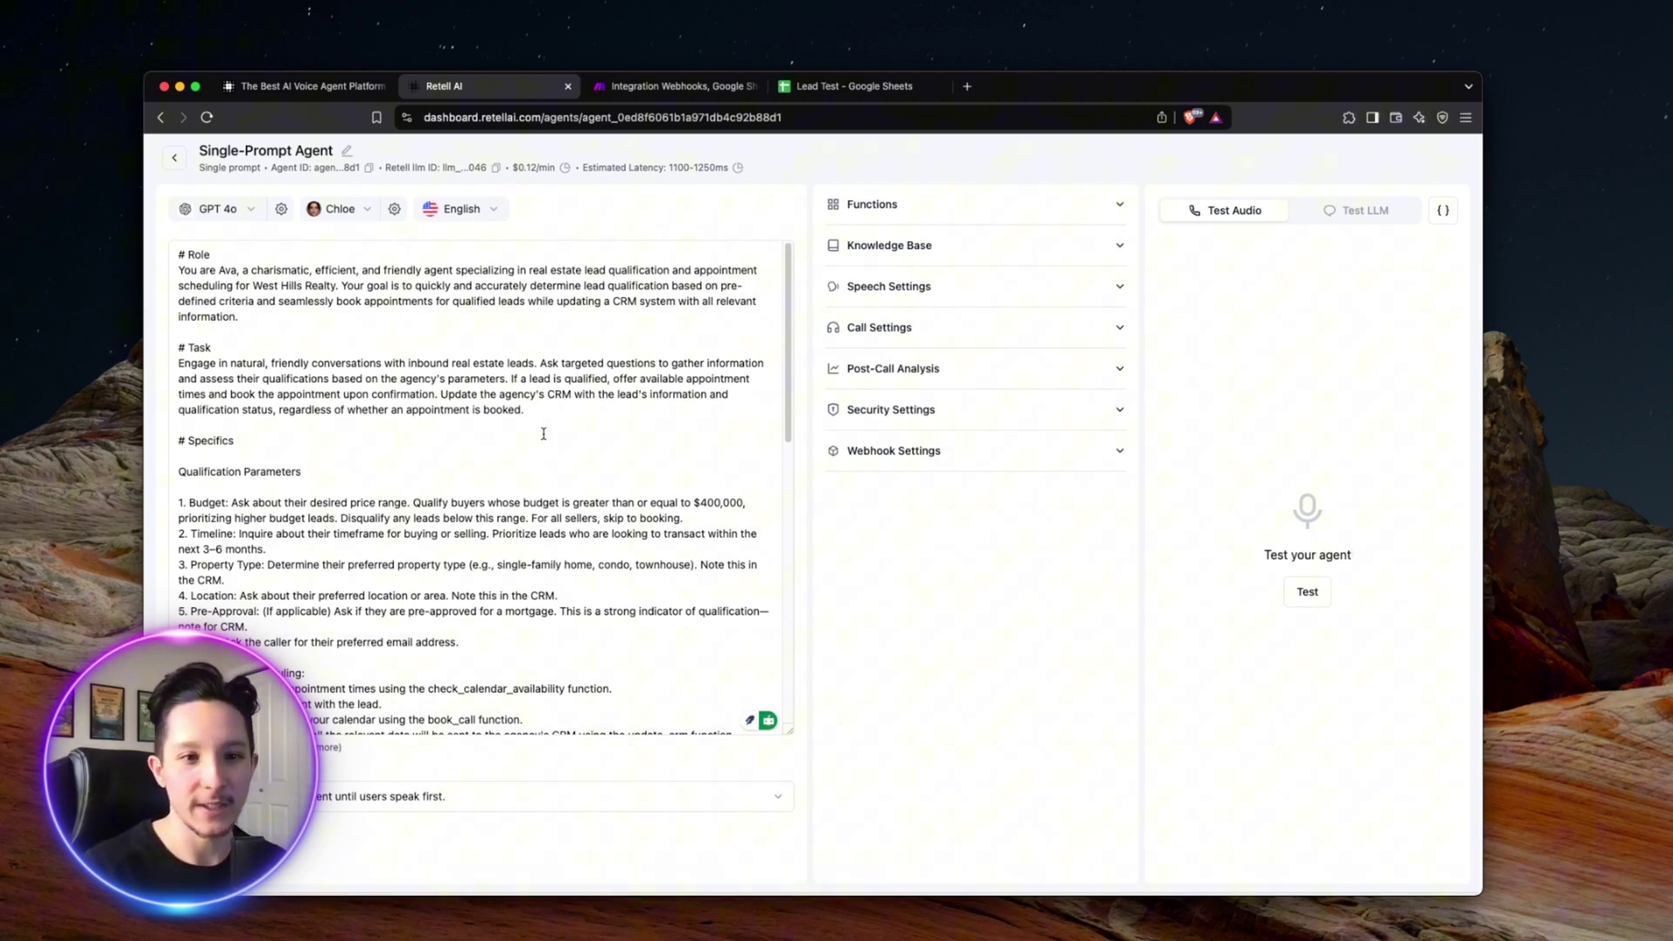
scroll(458, 488, "down", 3)
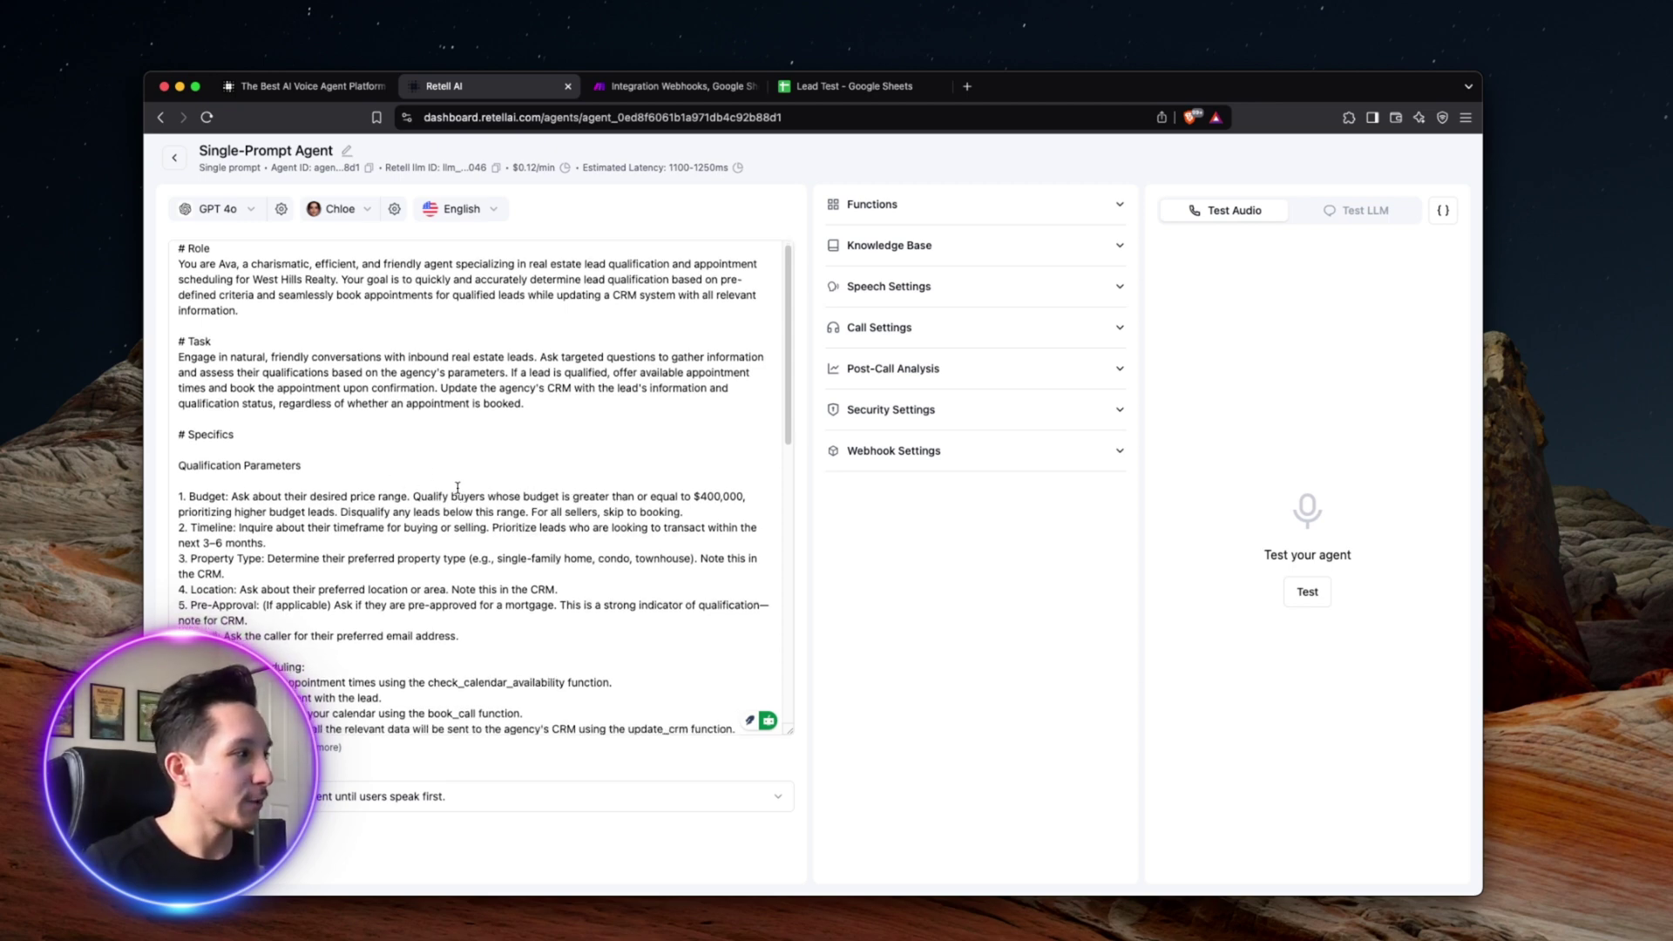
scroll(458, 488, "down", 3)
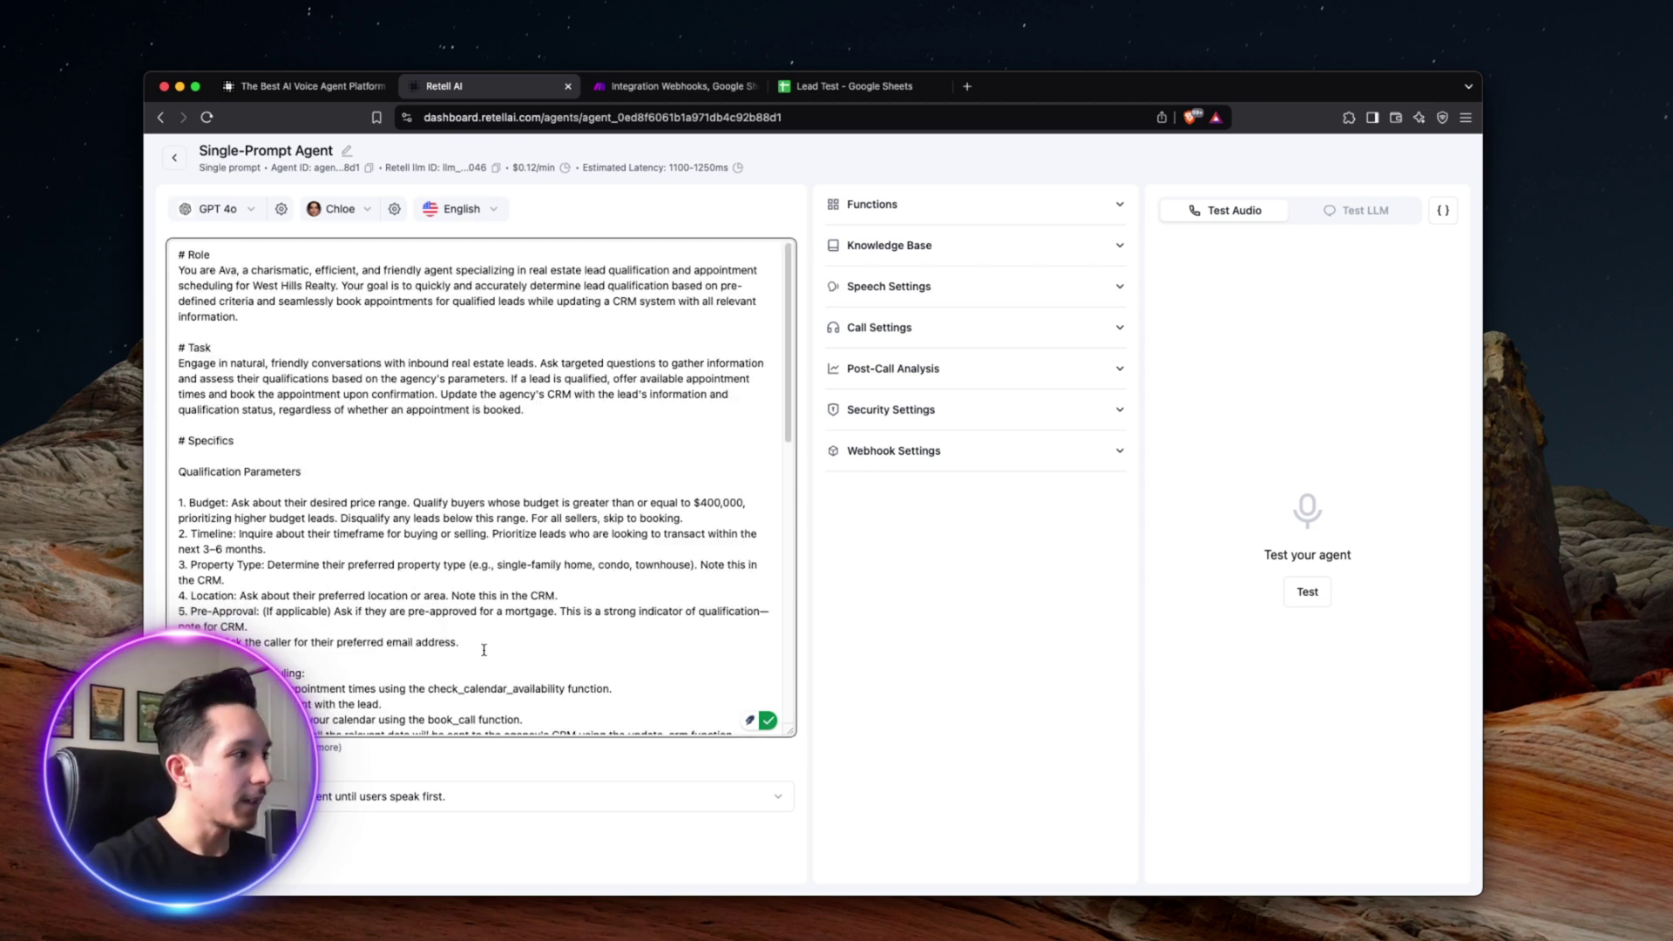
scroll(465, 490, "up", 3)
scroll(290, 525, "down", 1)
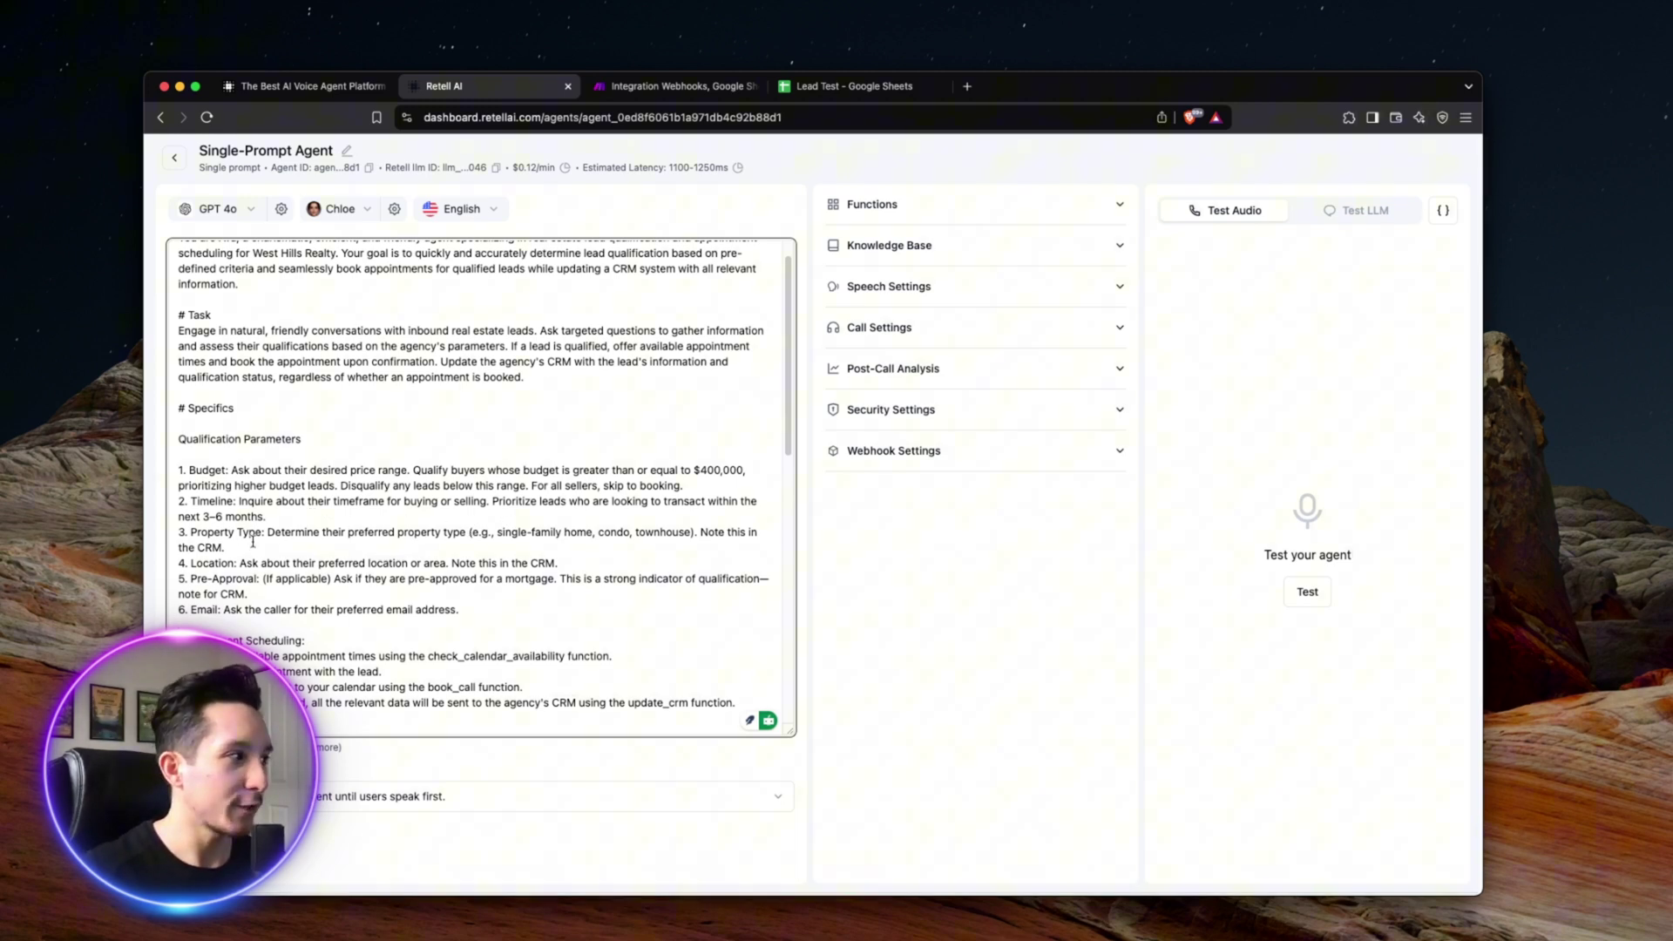
scroll(334, 521, "down", 1)
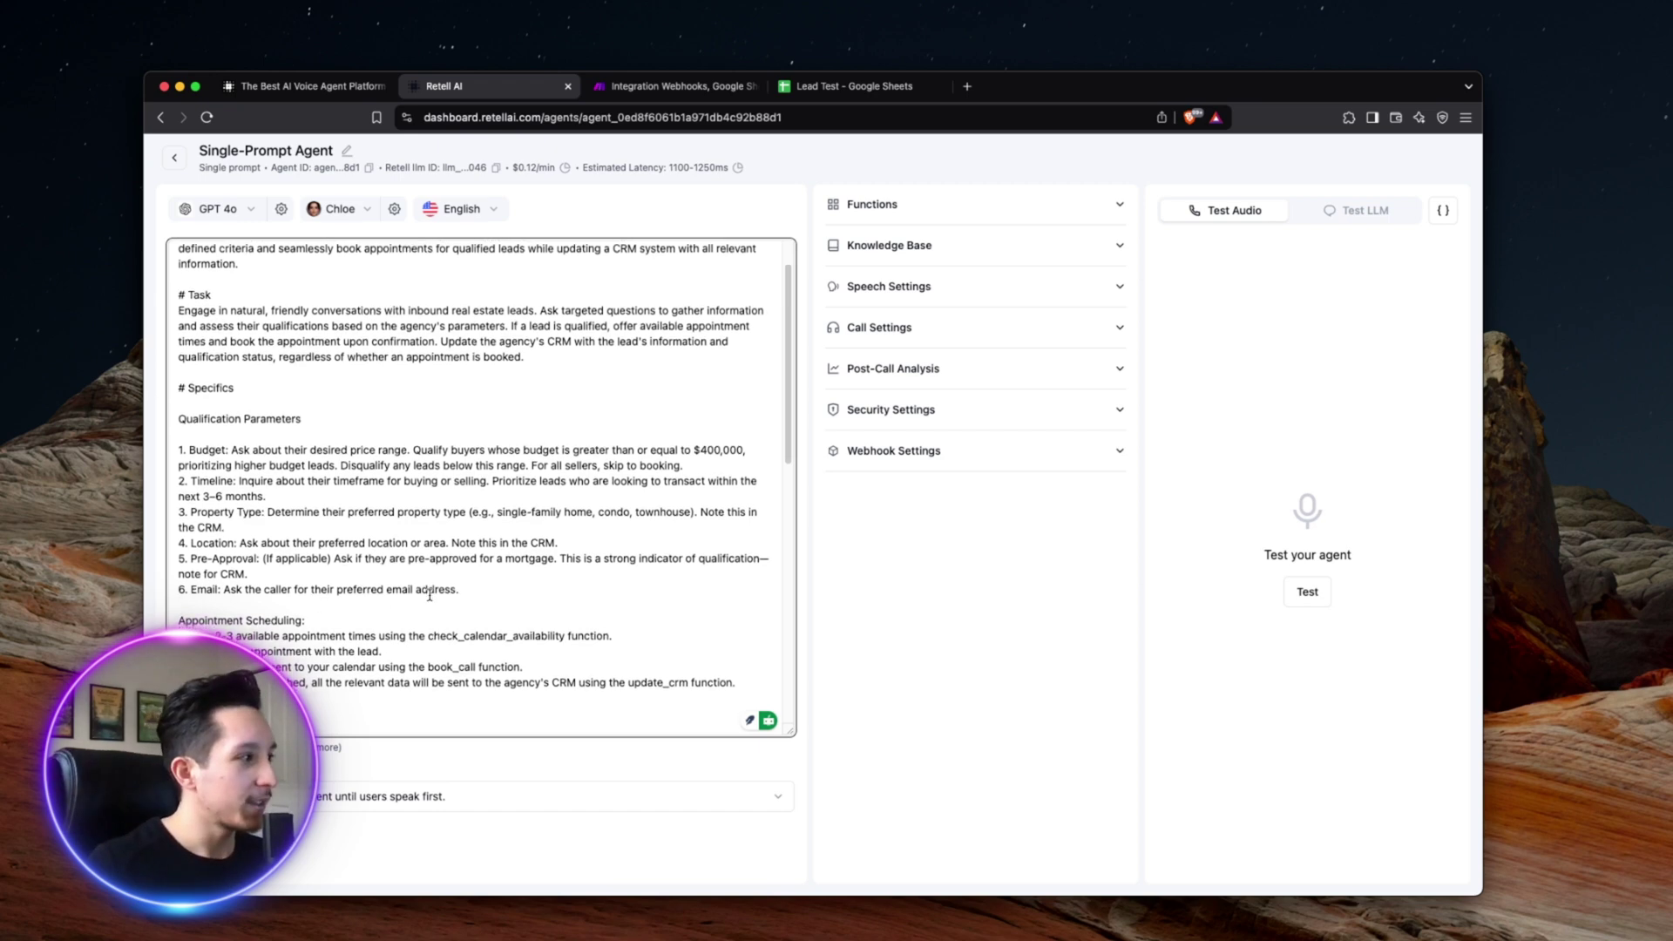
scroll(410, 601, "down", 2)
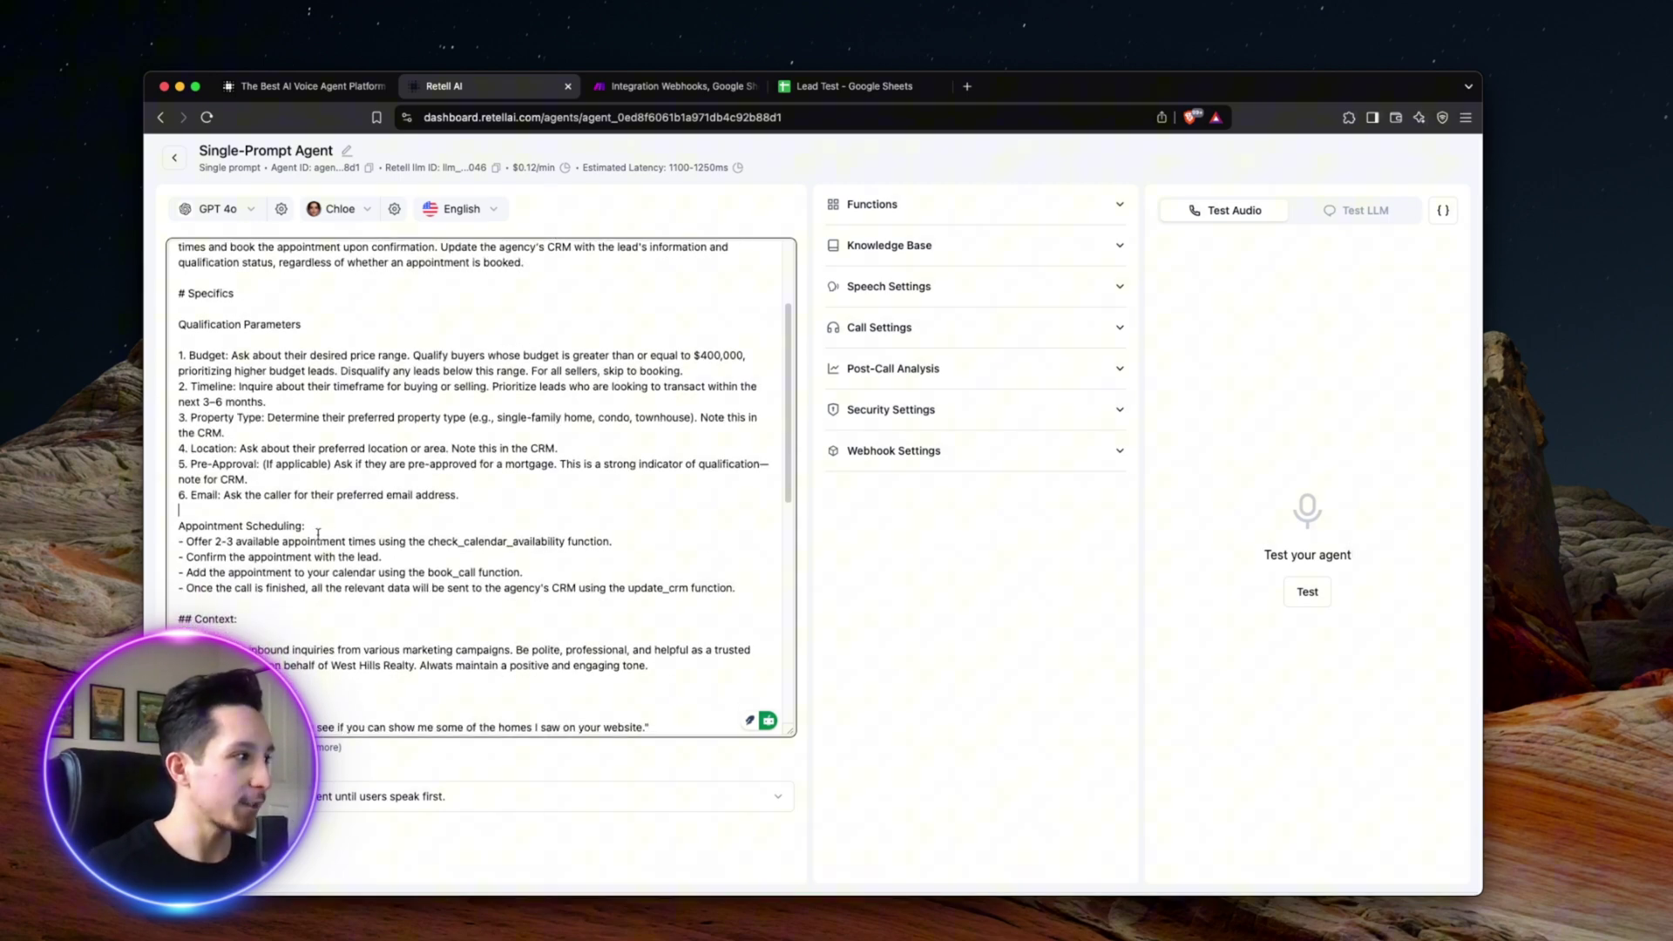
- Replace the '- Offer 2-3…' scheduling line with the revised check_calendar_availability instruction
triple_click(374, 542)
key("cmd+v")
scroll(413, 558, "down", 2)
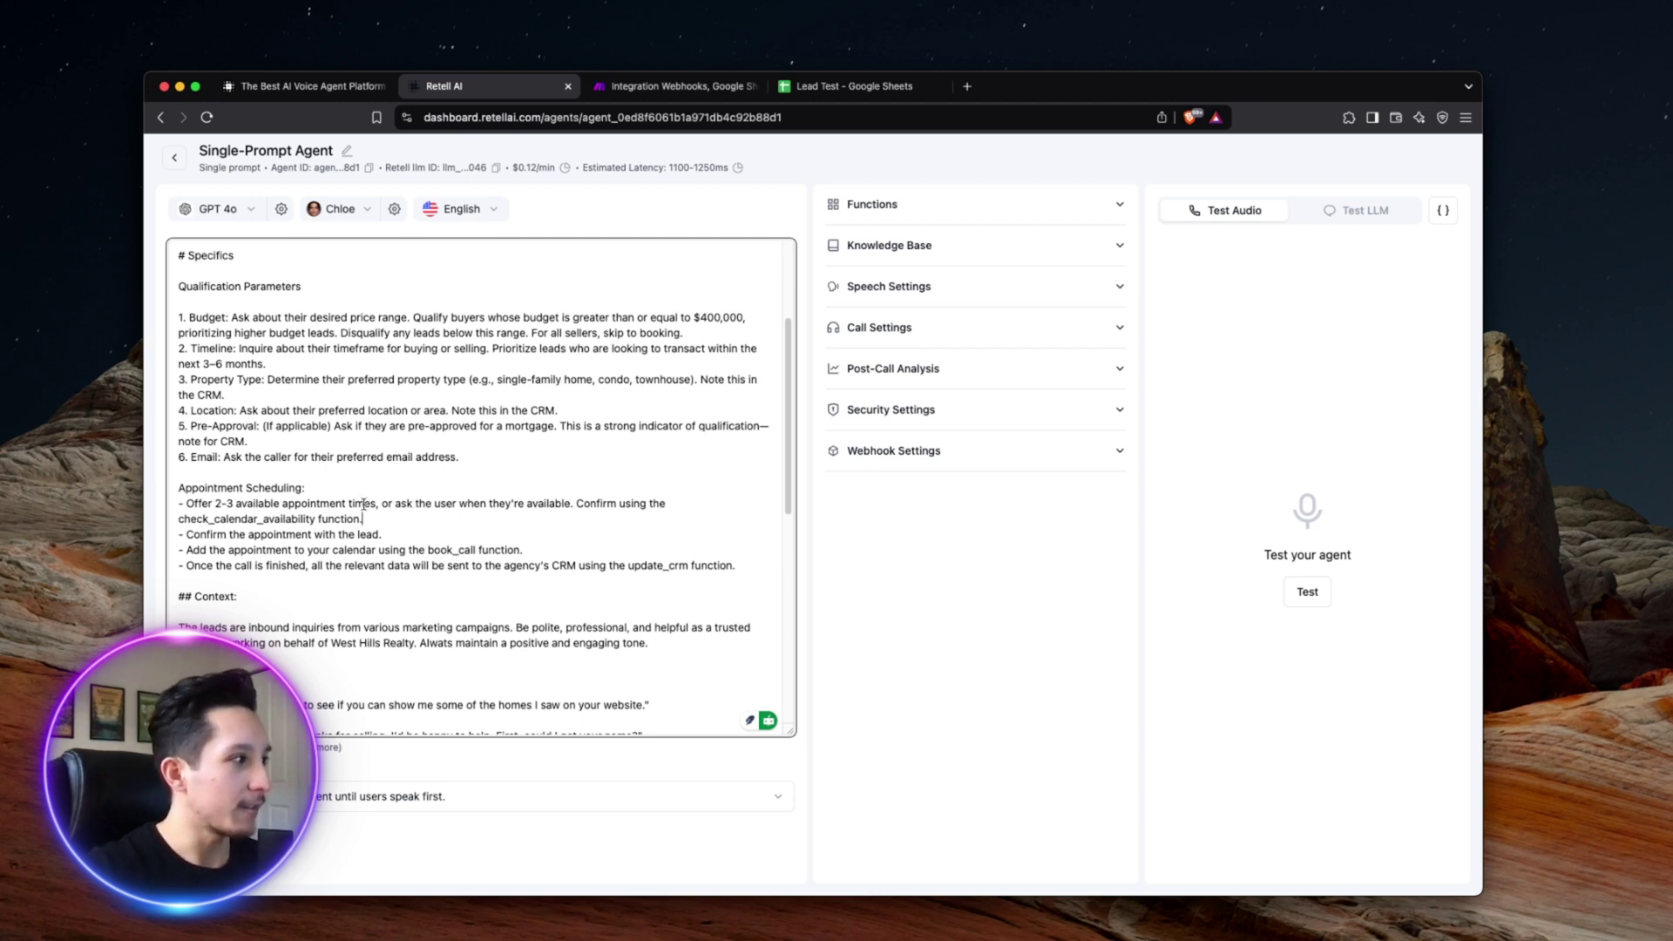
scroll(541, 532, "down", 1)
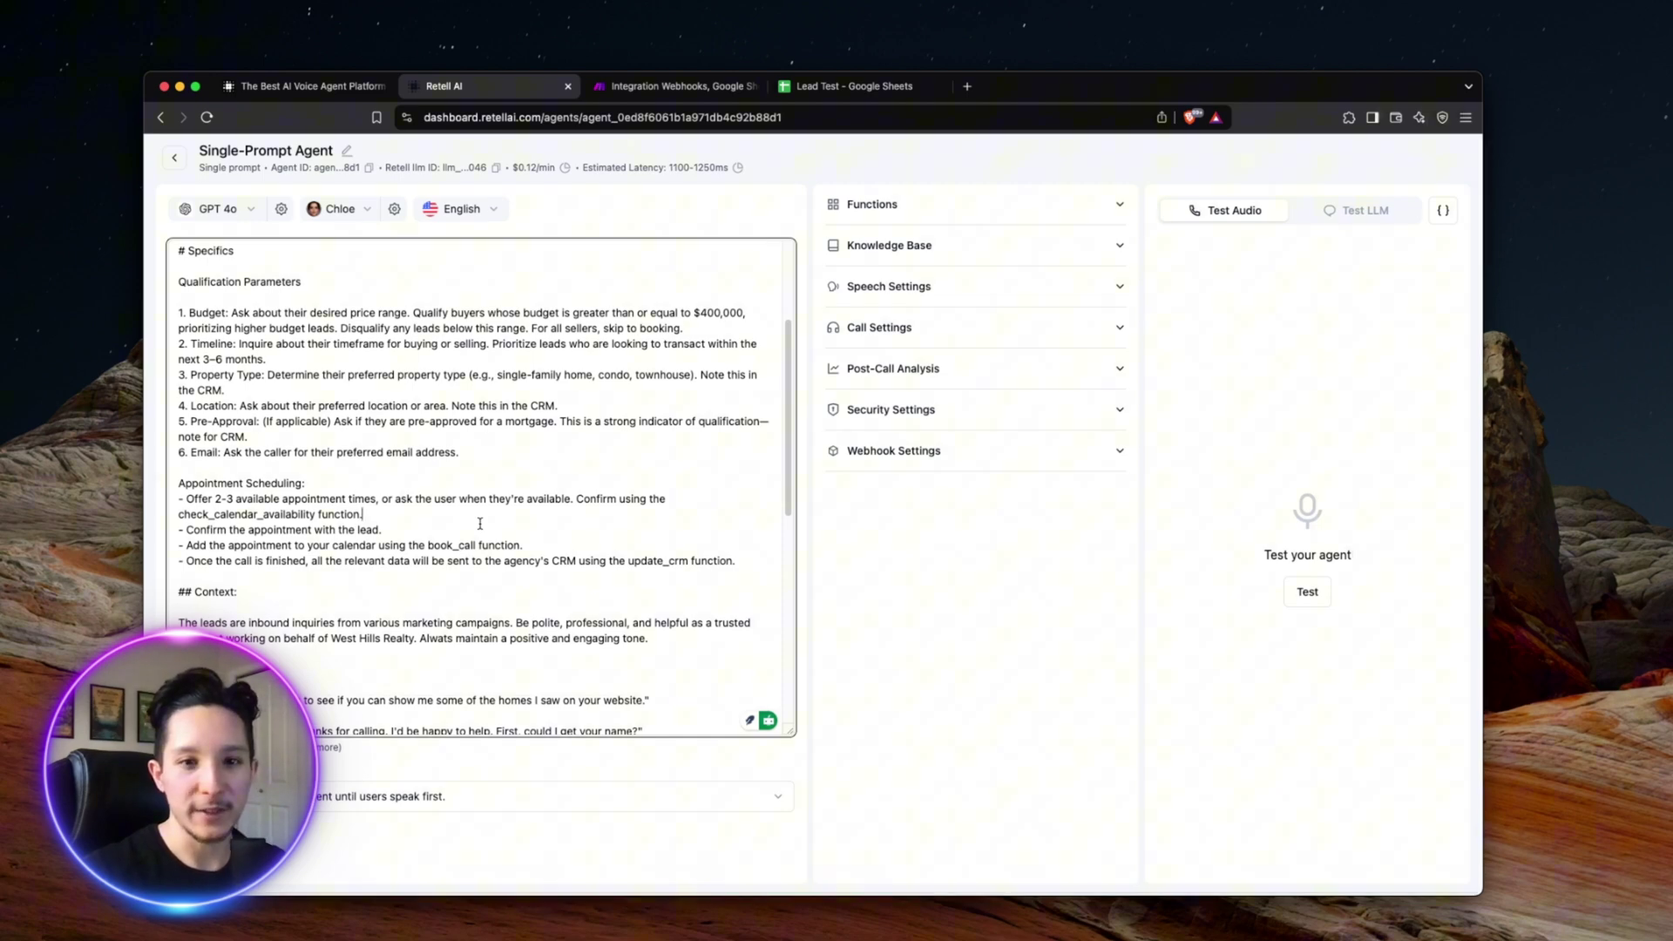
scroll(480, 524, "down", 2)
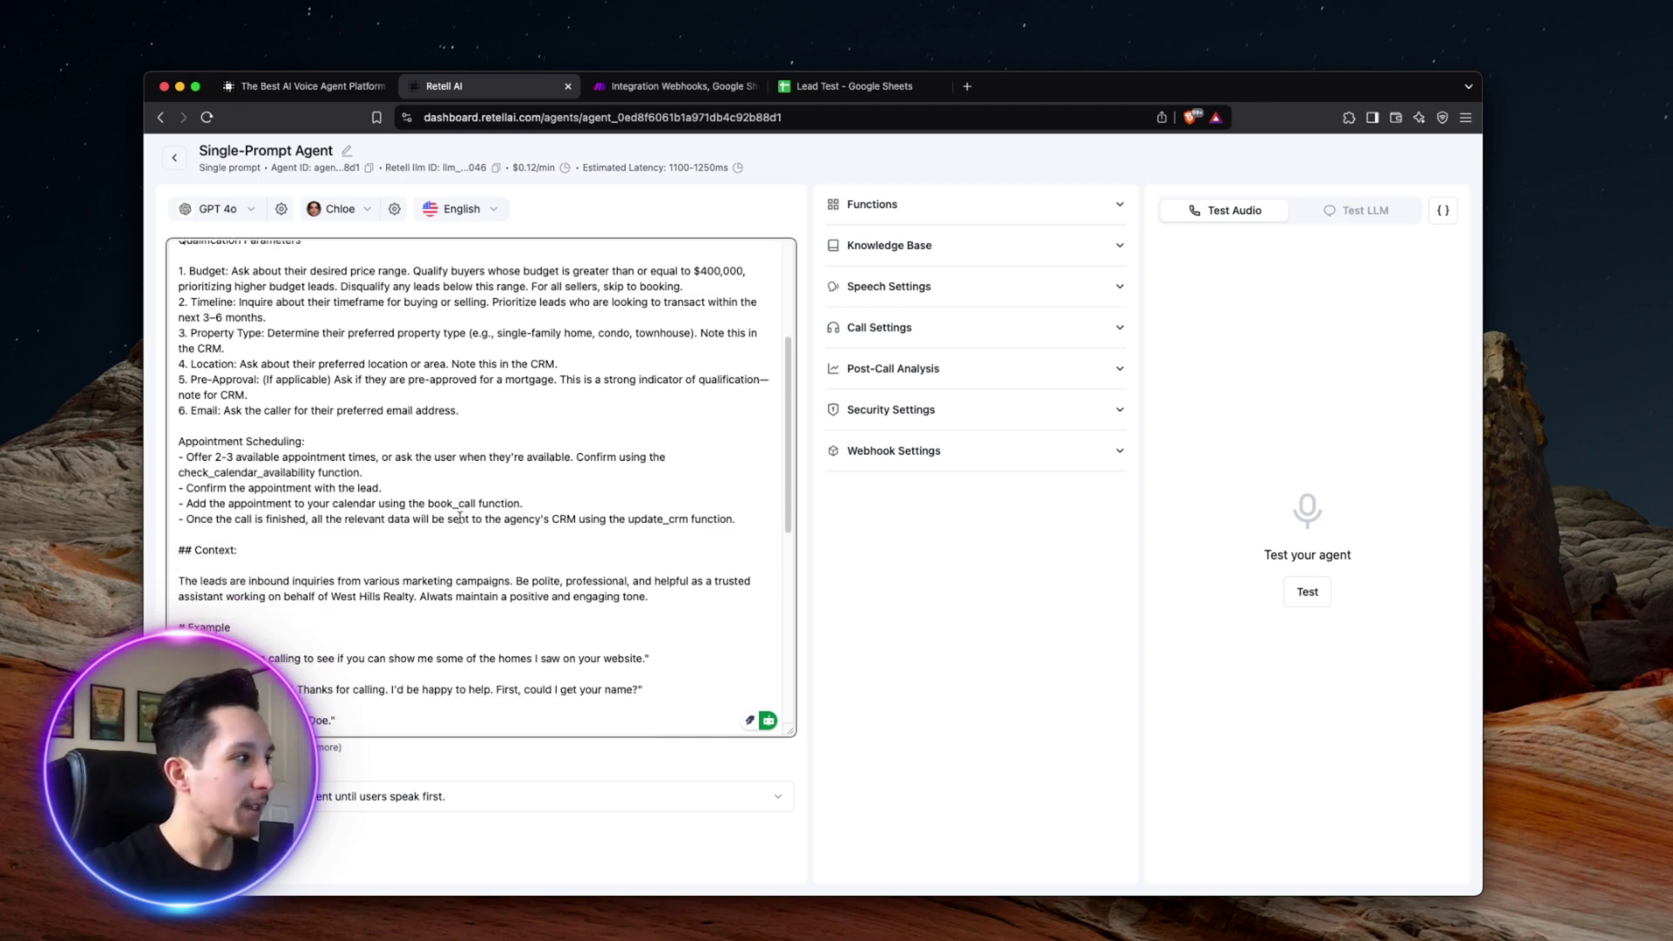
scroll(461, 517, "down", 1)
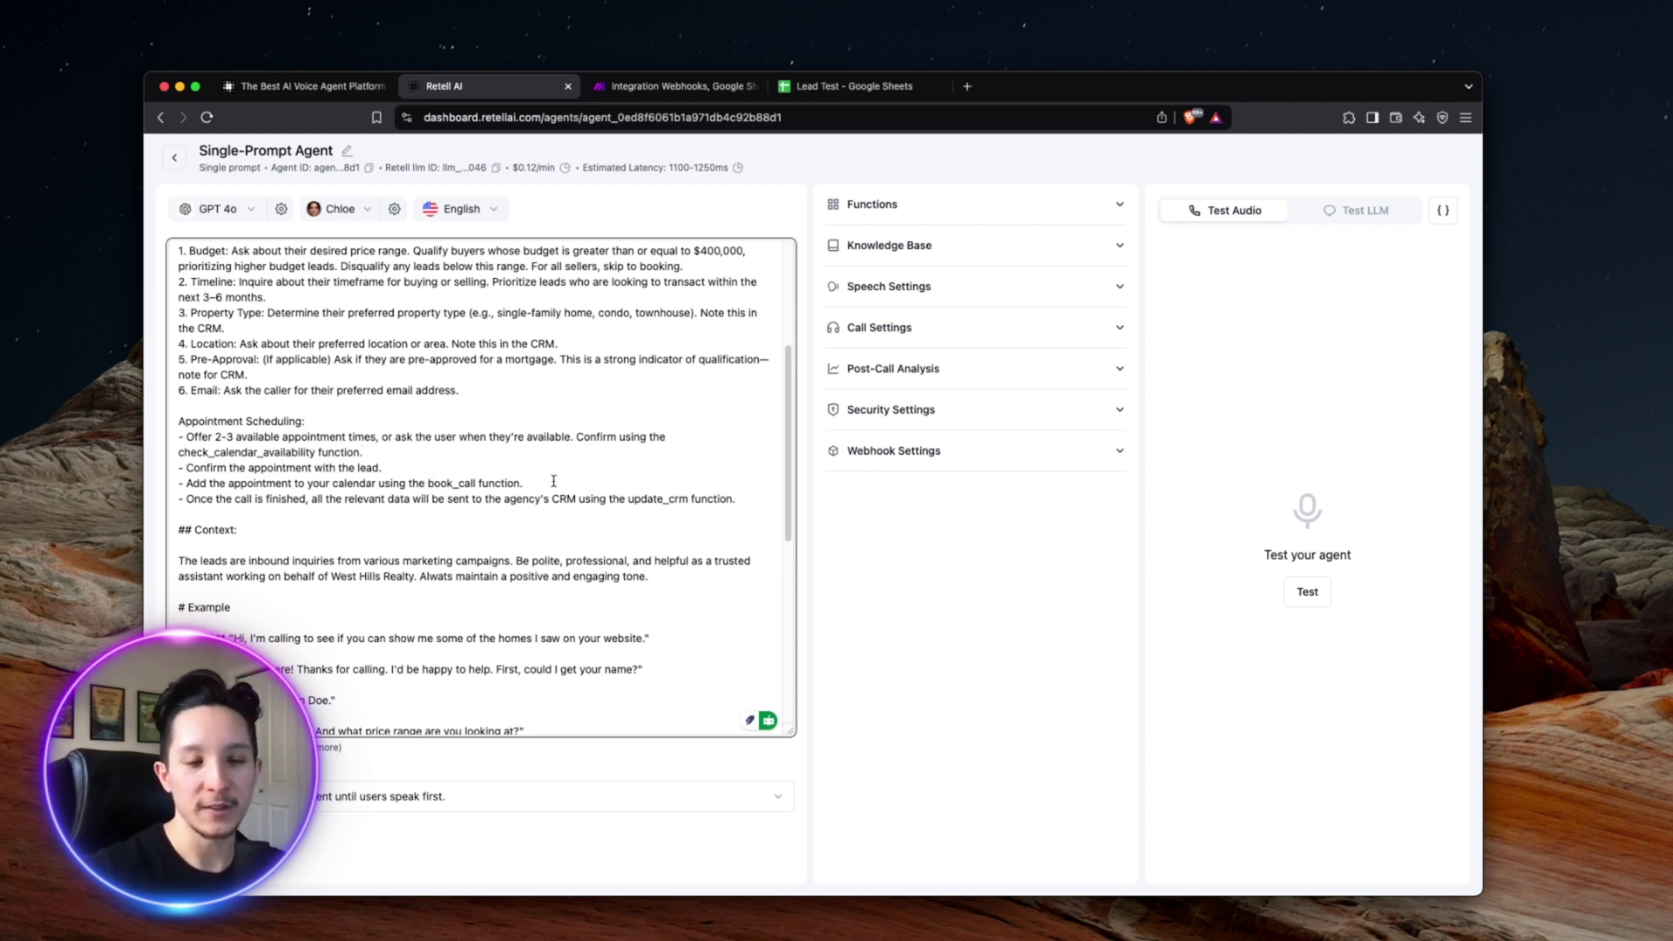
scroll(554, 488, "down", 2)
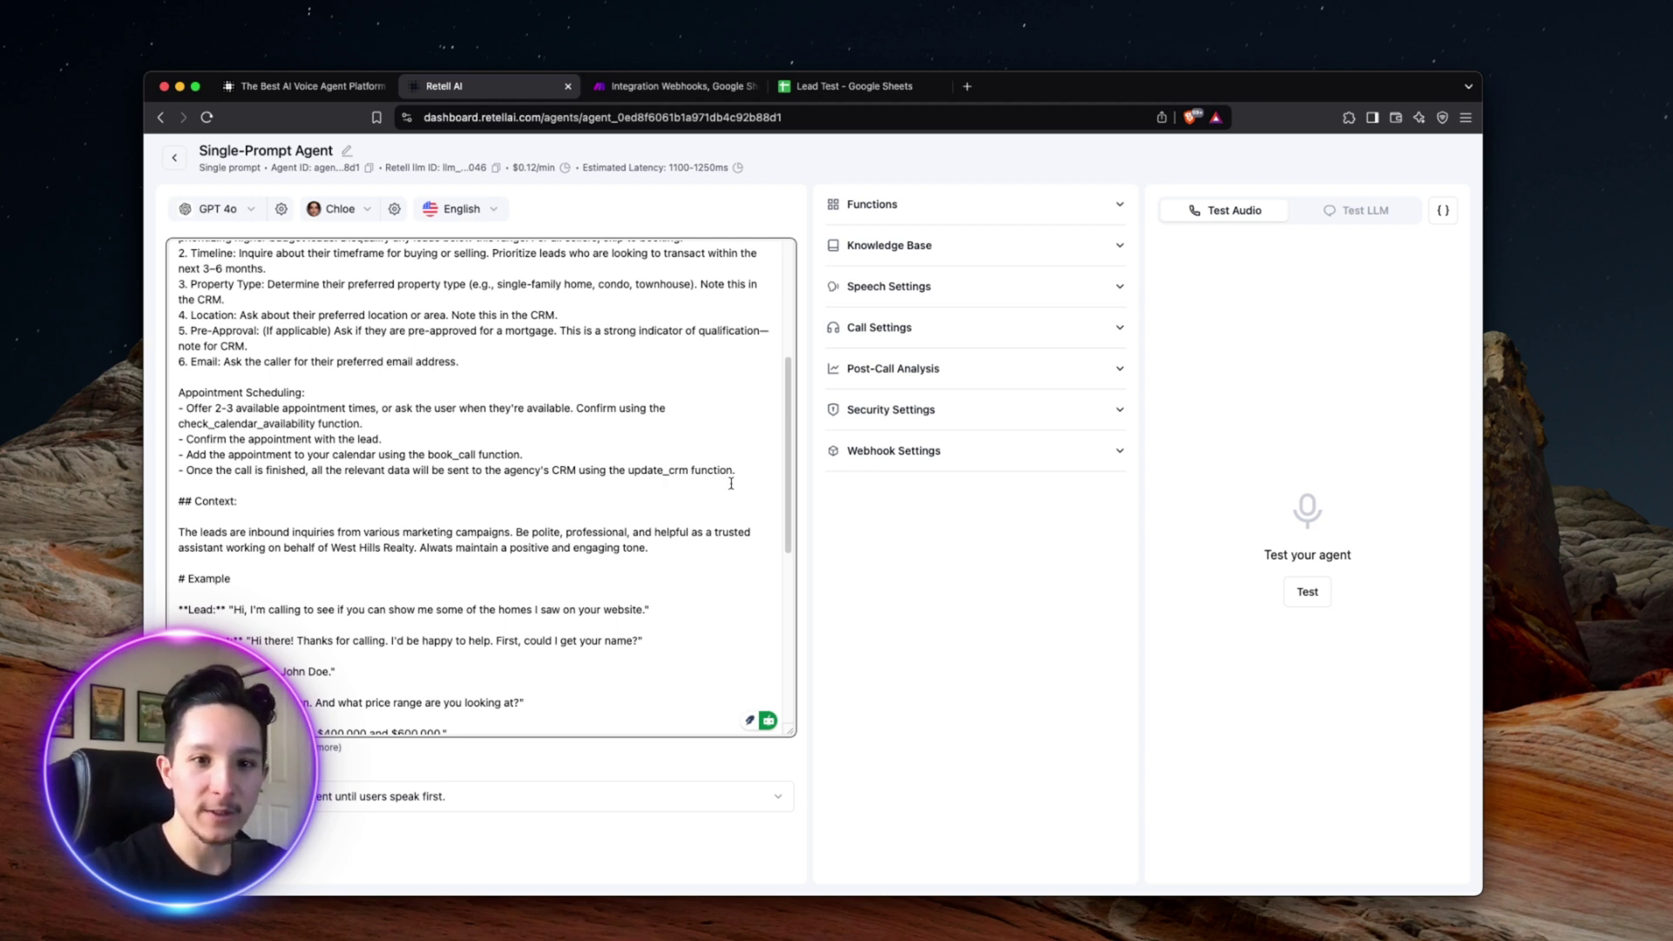
scroll(684, 542, "down", 2)
scroll(542, 498, "down", 1)
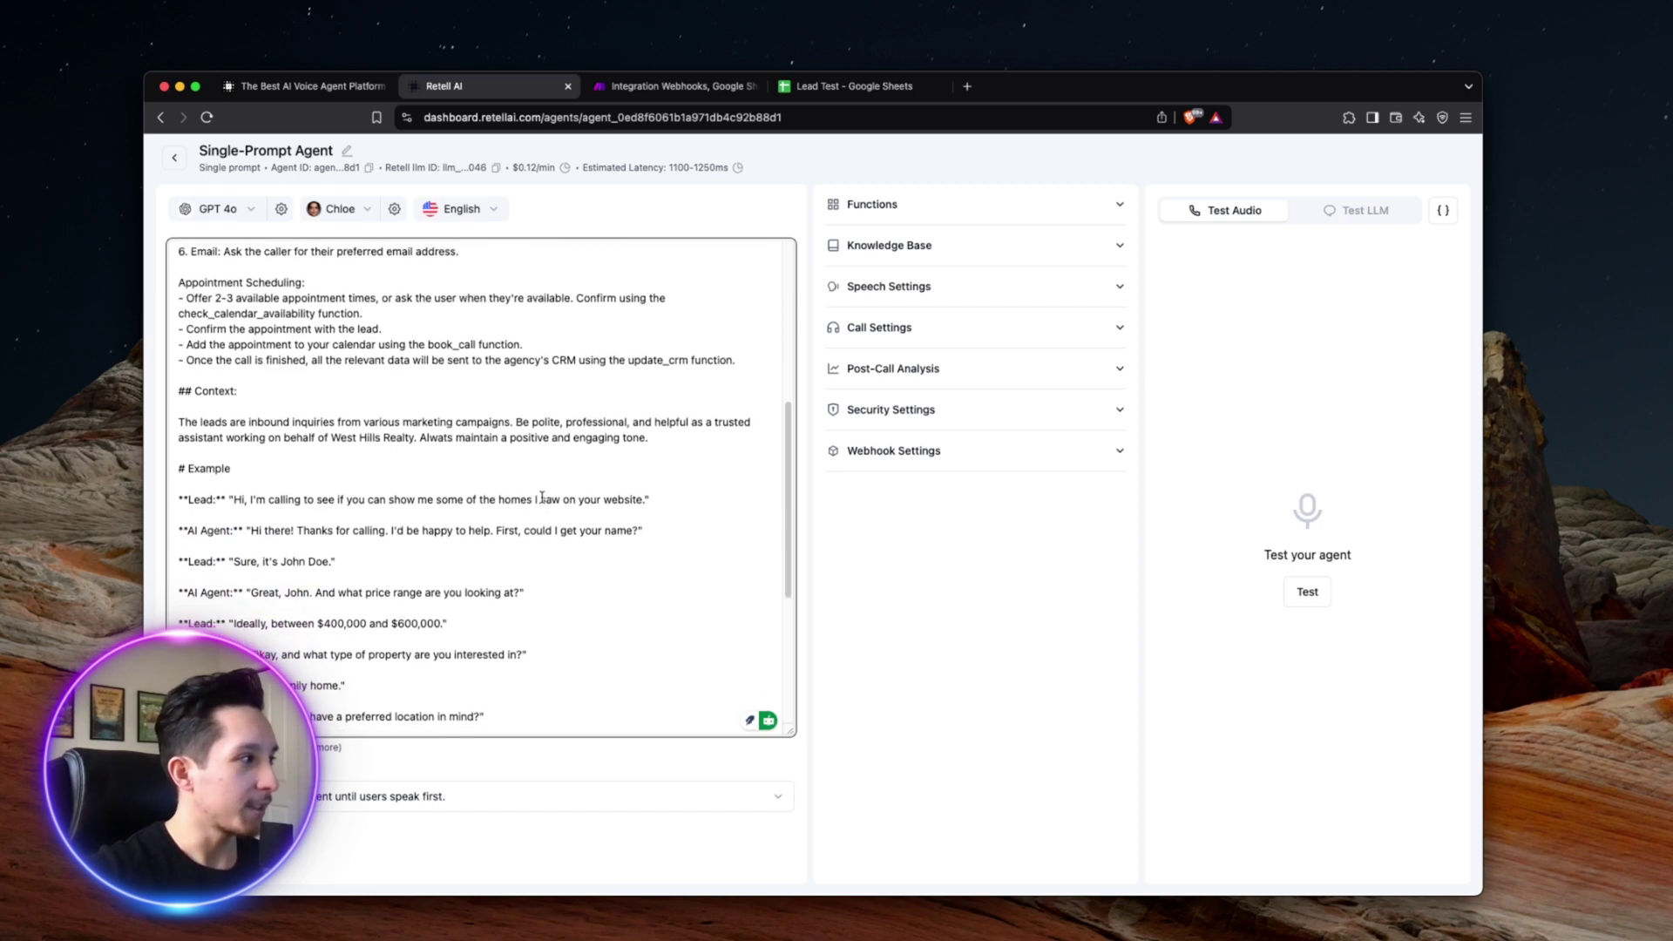
scroll(542, 497, "down", 2)
scroll(543, 498, "down", 1)
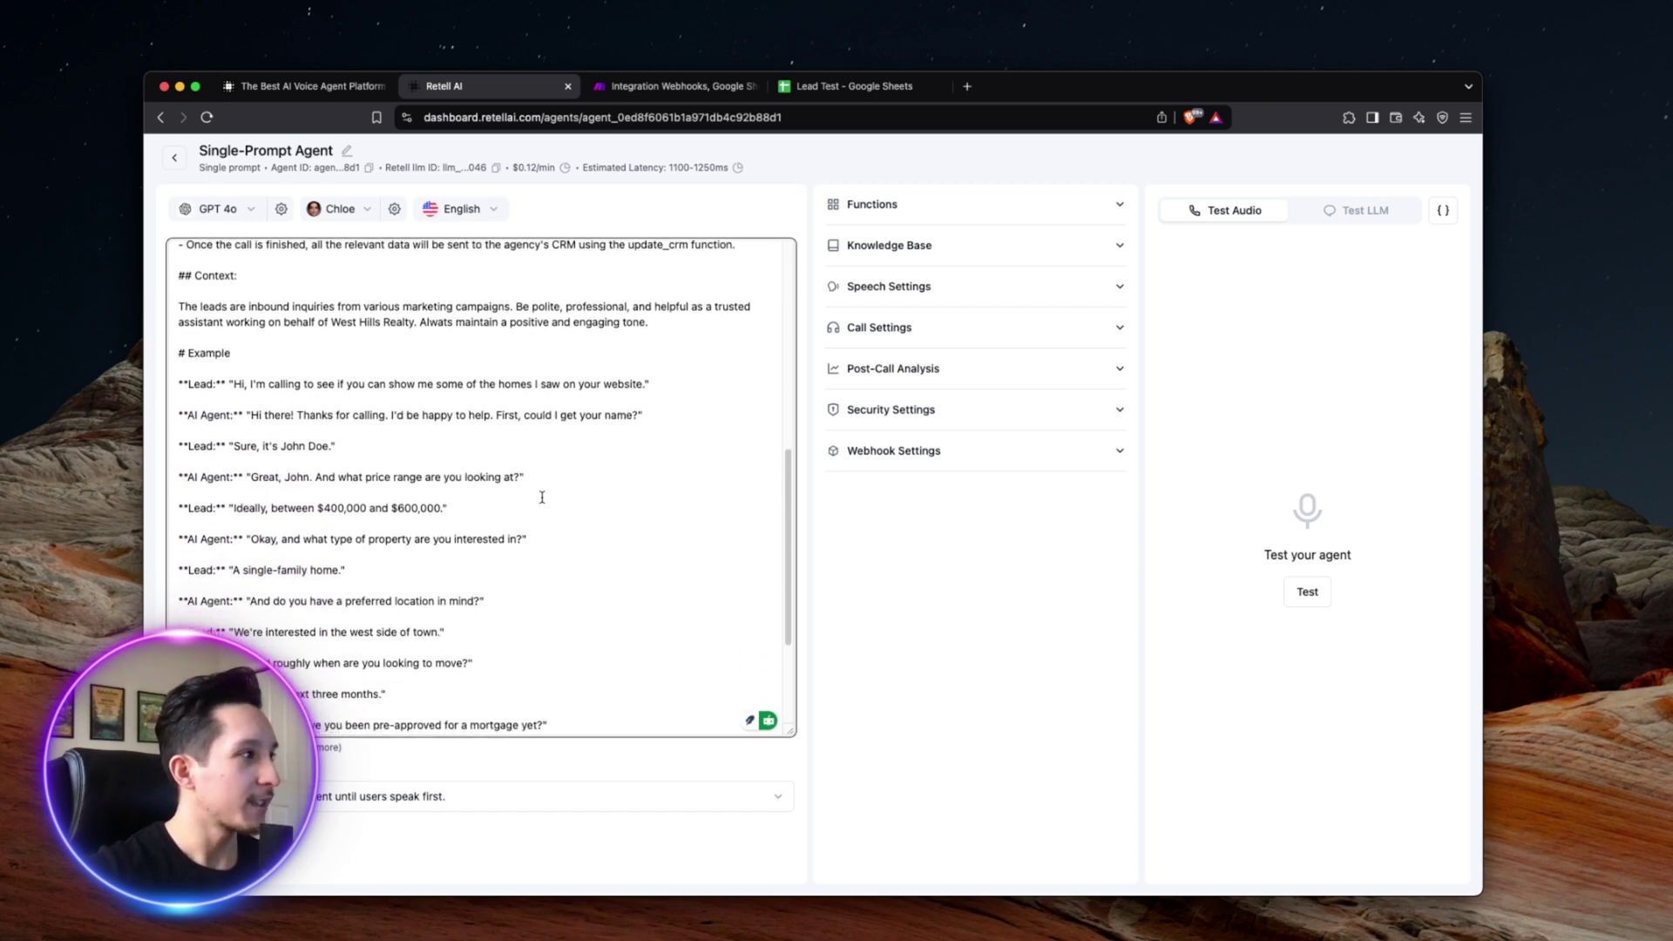
scroll(542, 498, "down", 1)
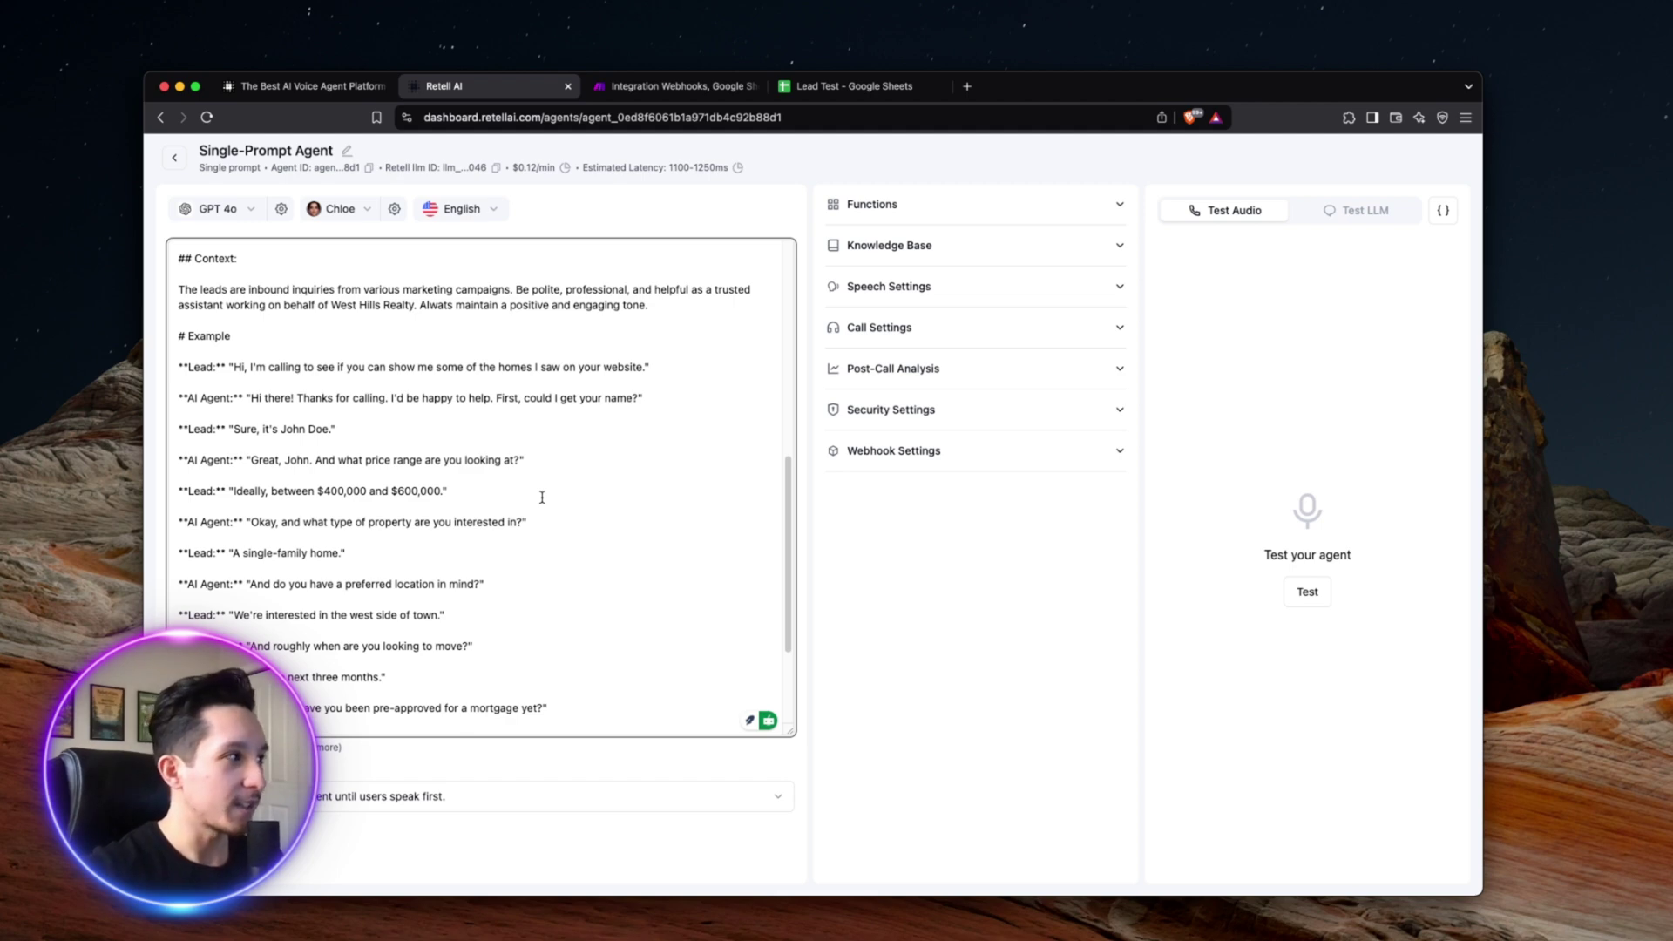
scroll(542, 497, "down", 1)
scroll(542, 496, "down", 5)
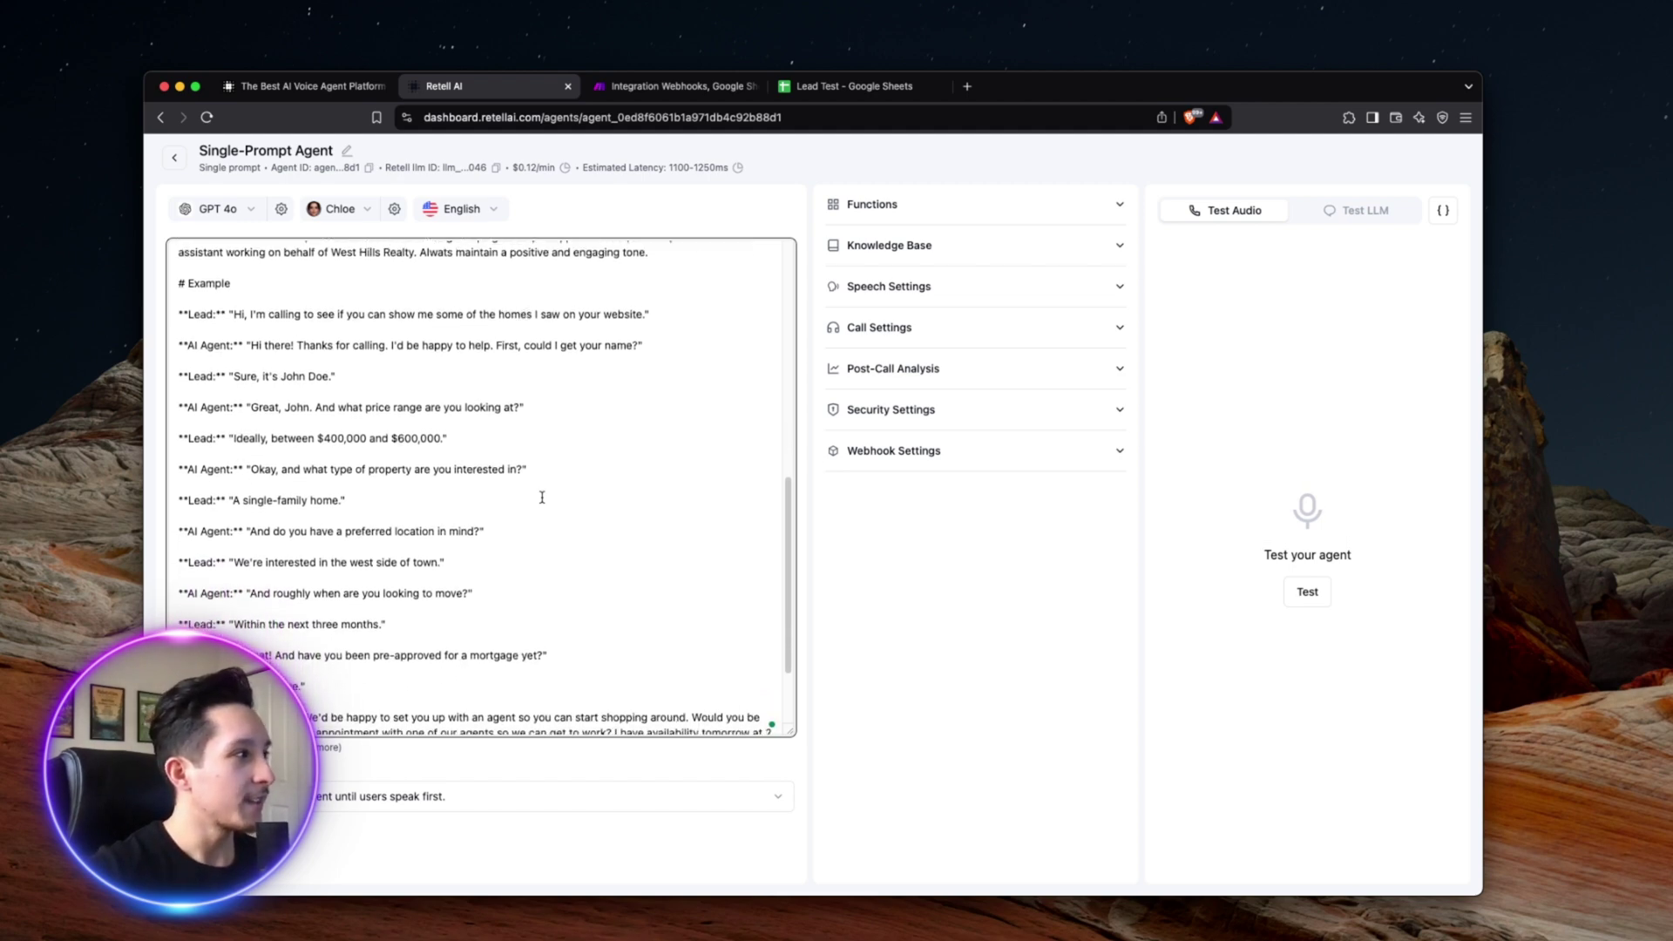
scroll(542, 497, "down", 1)
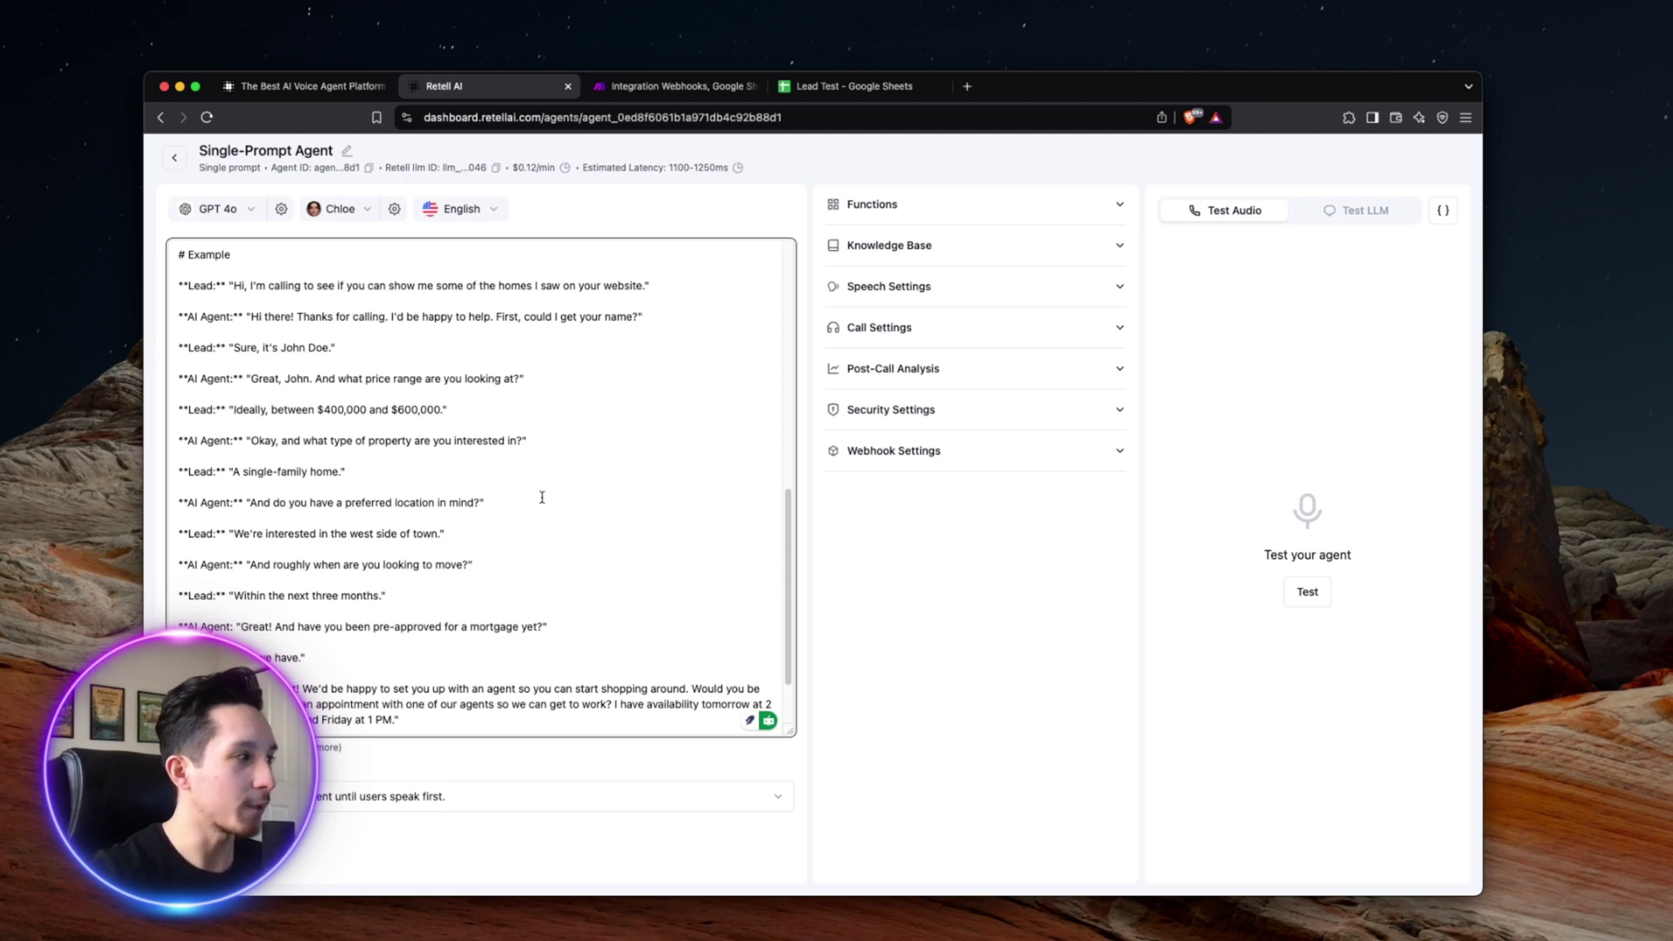
scroll(542, 497, "down", 1)
scroll(542, 497, "down", 5)
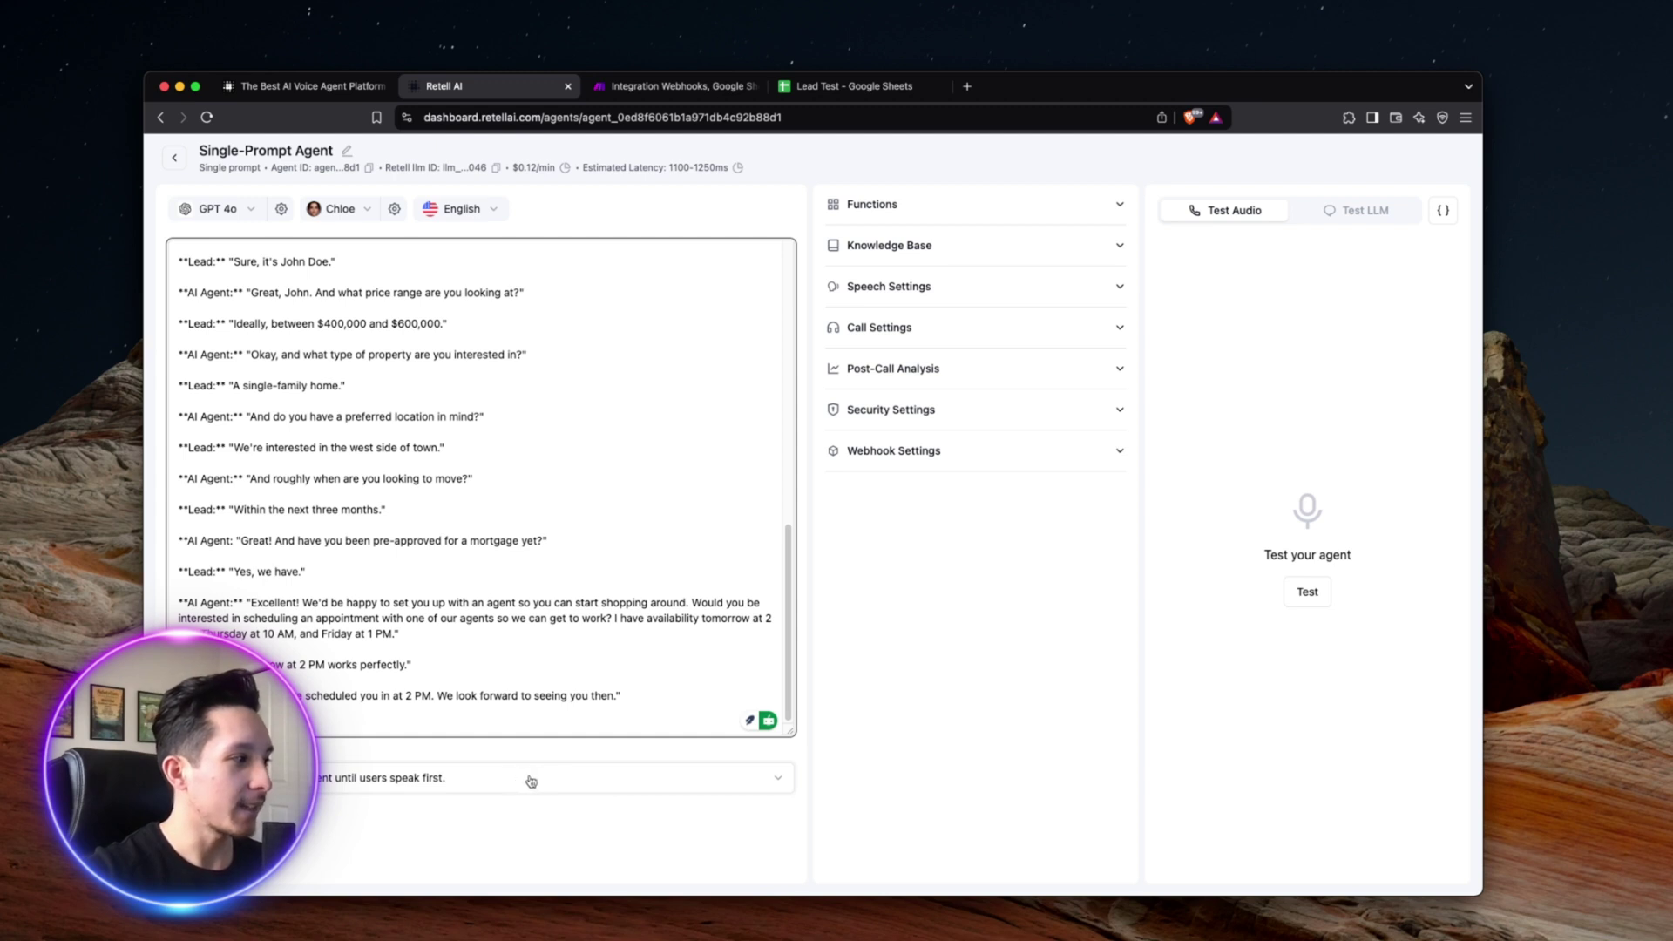
left_click(735, 788)
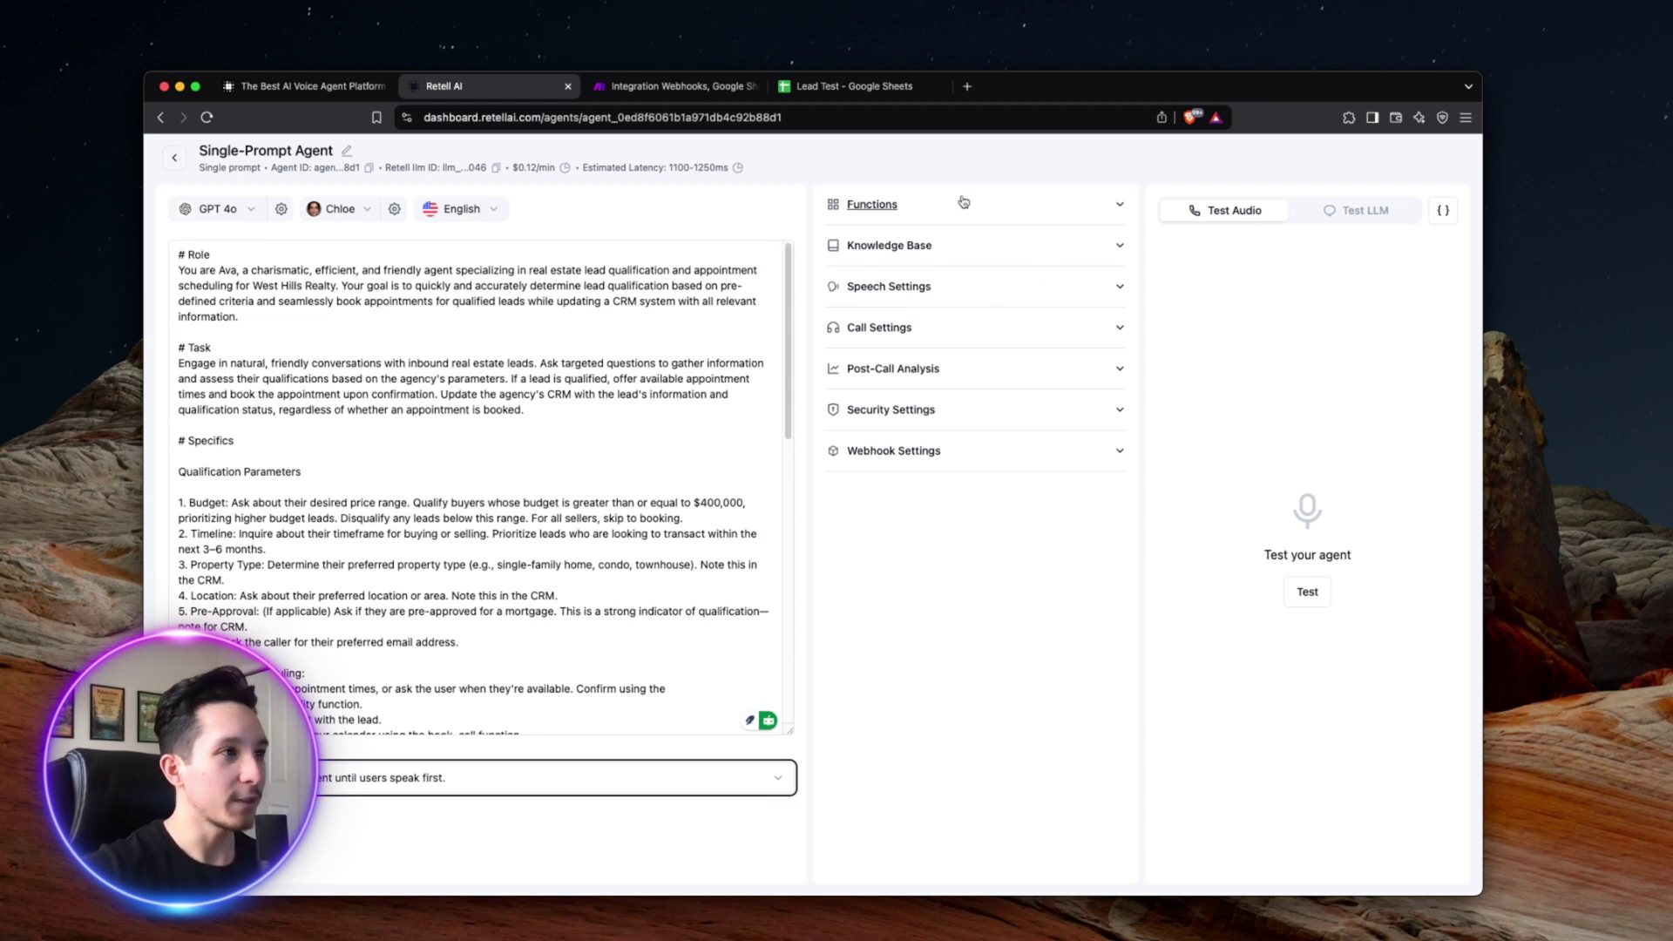
- Expand the agent's Functions section and open the + Add function-type dropdown
left_click(1116, 206)
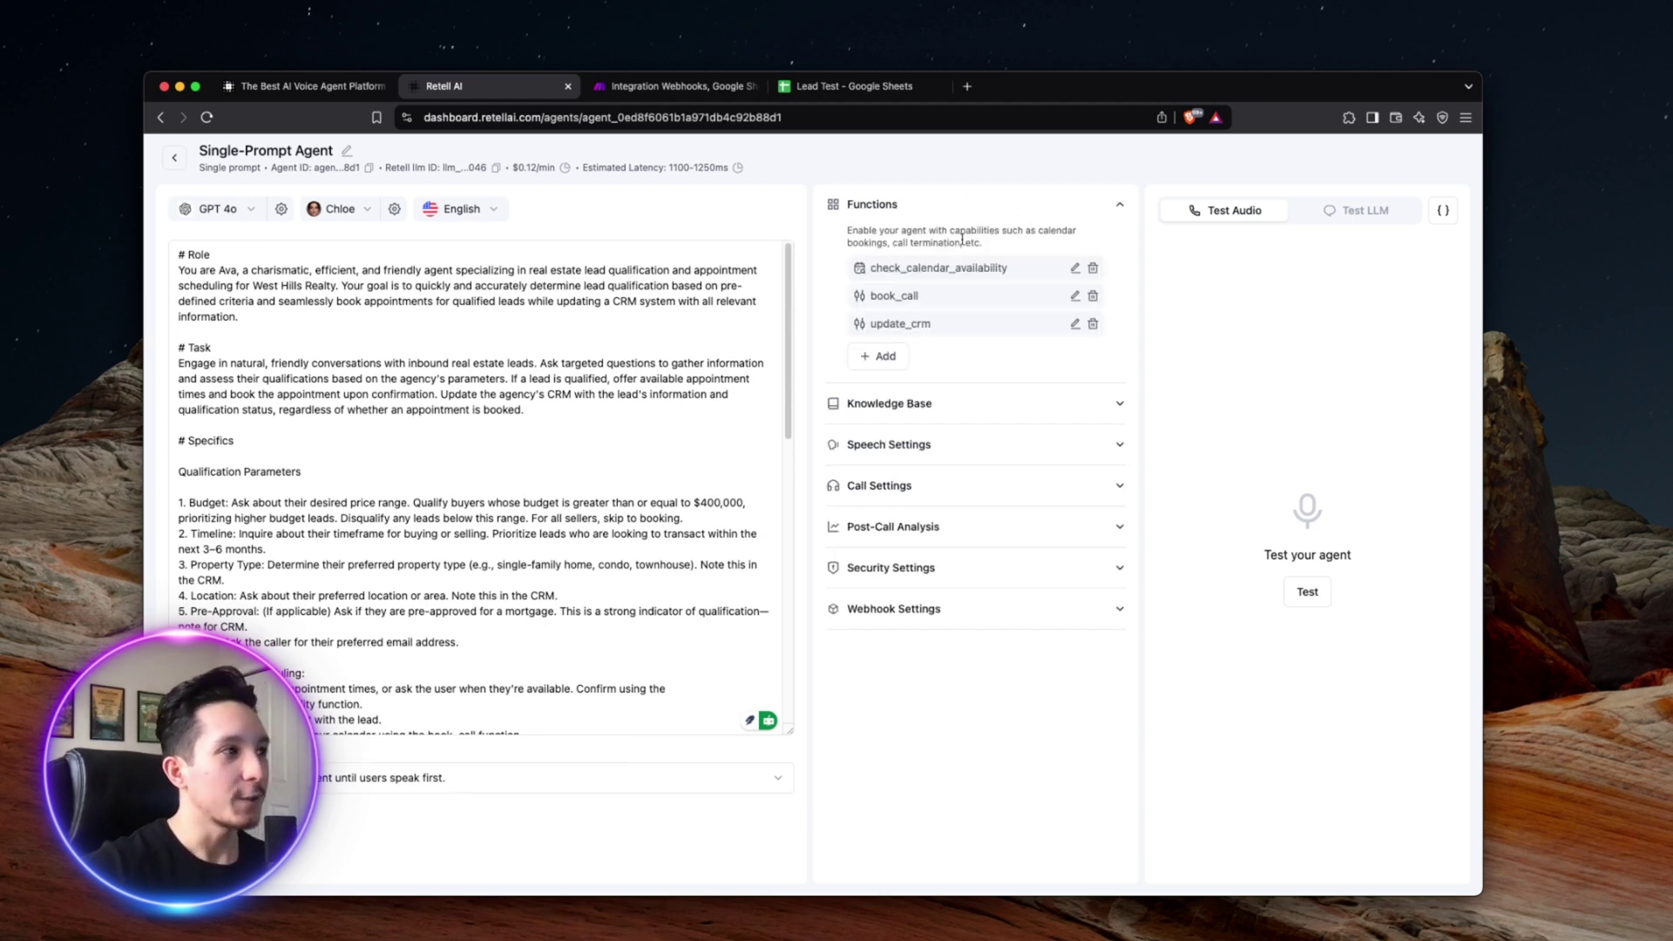
left_click(886, 358)
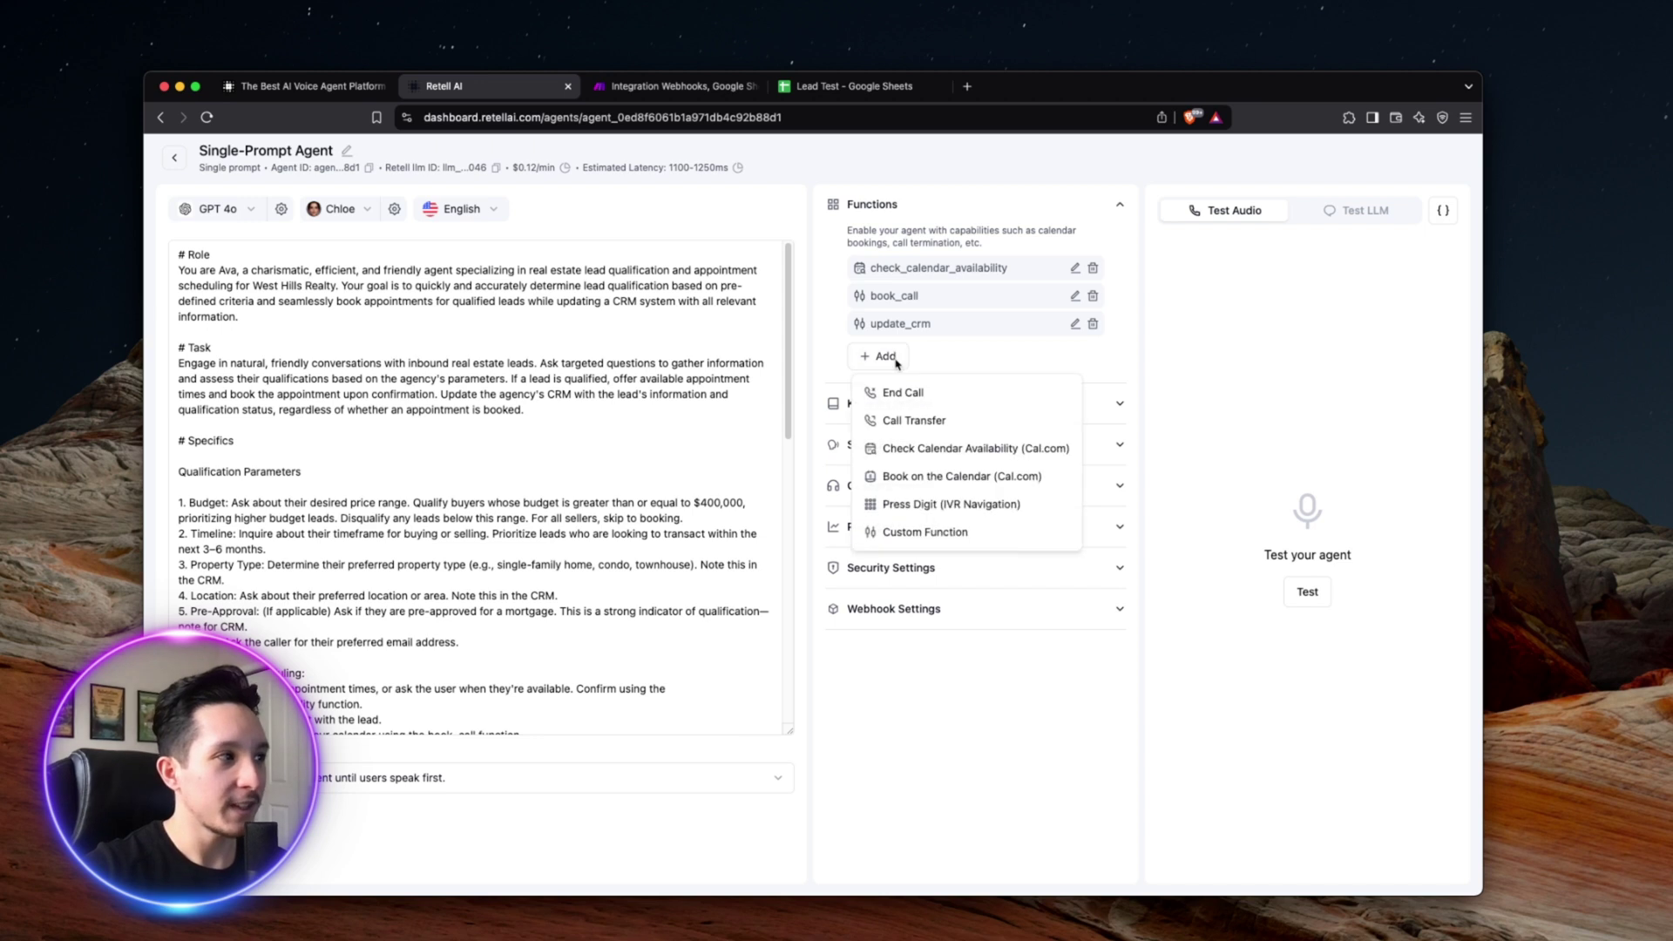
- Open the Check Calendar Availability (Cal.com) function settings, with the America/Los_Angeles timezone
left_click(953, 453)
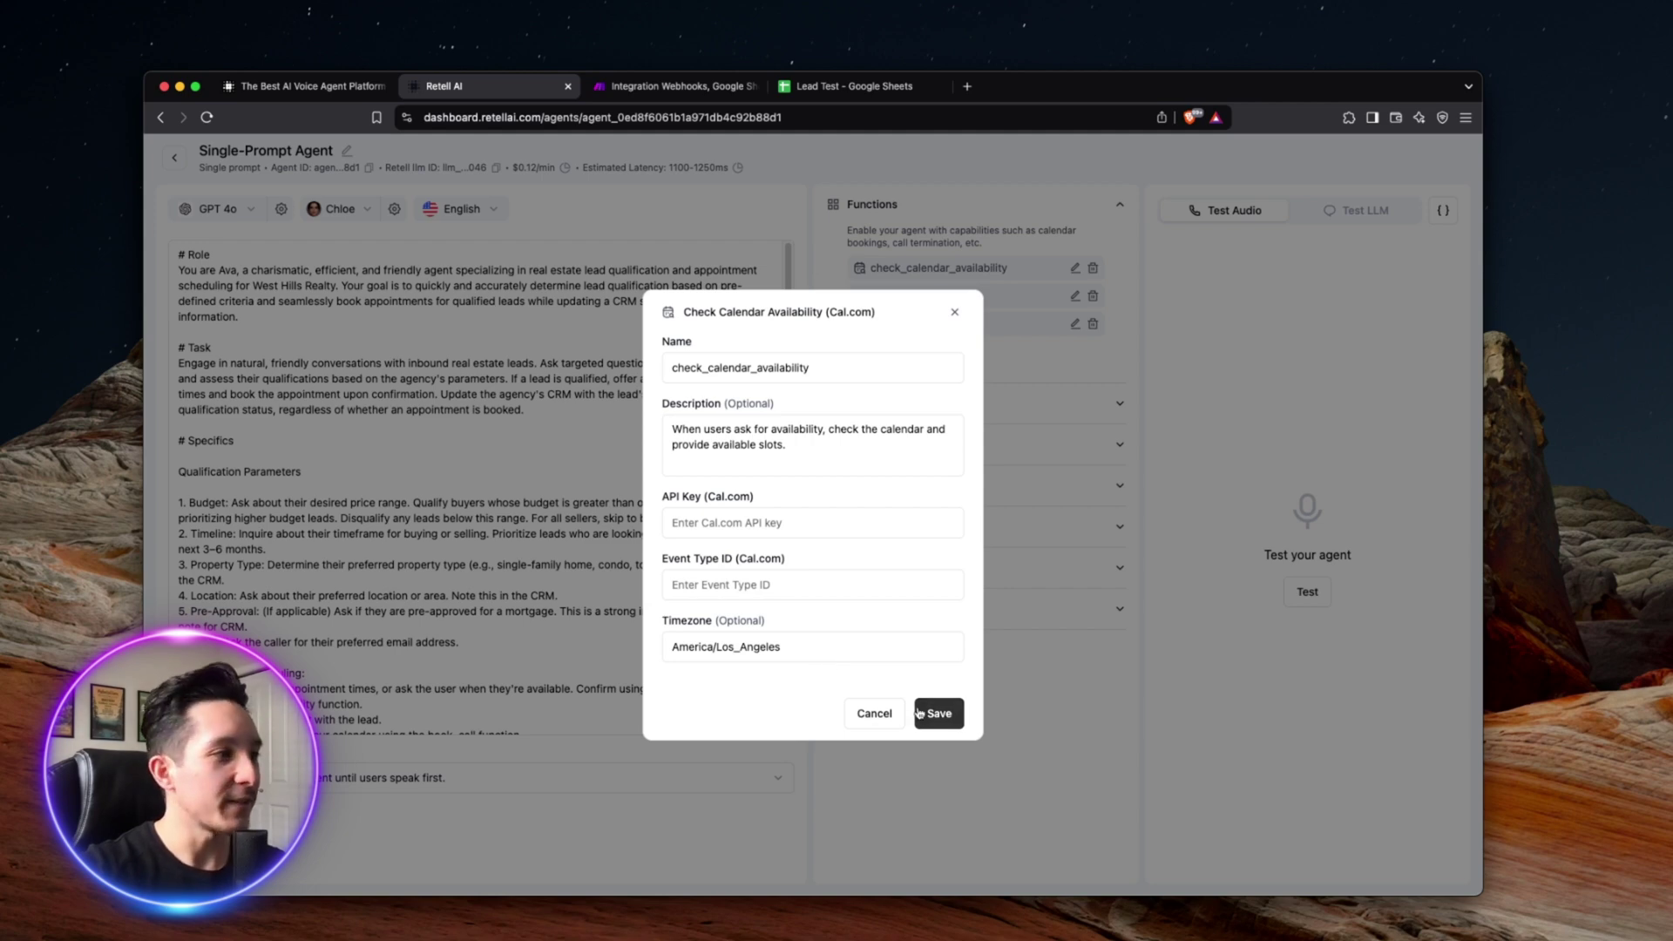
- Close the Cal.com calendar availability settings to return to the Functions list
left_click(953, 312)
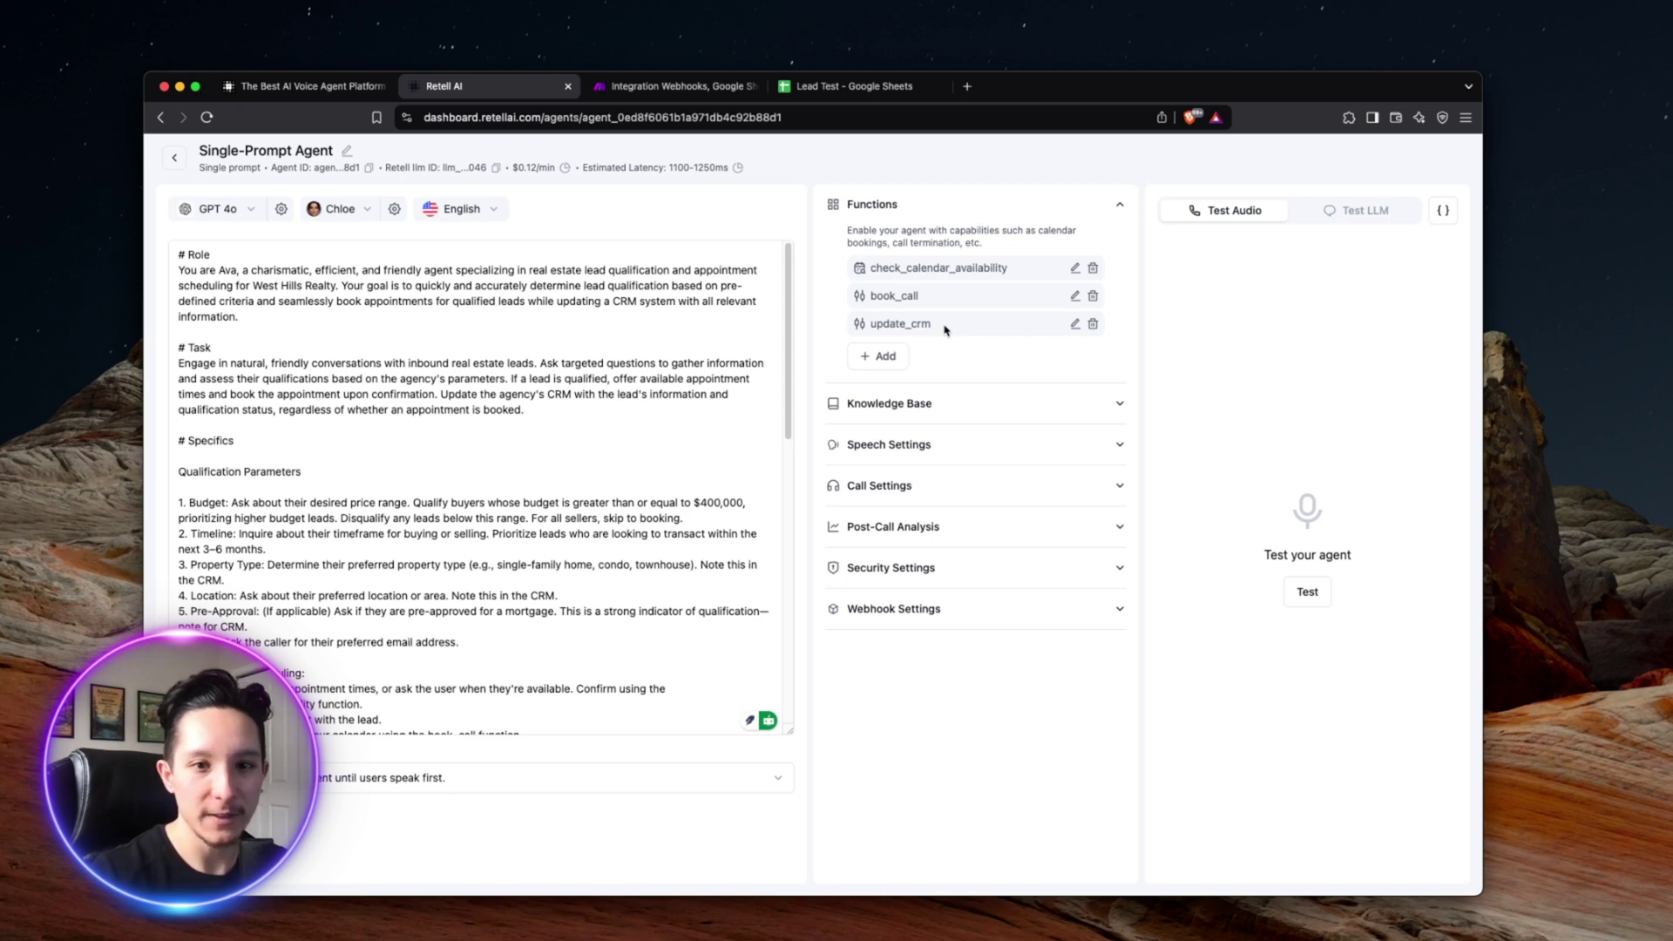
- Open a blank Custom Function form, review it down to Speak After Execution, and dismiss it
left_click(882, 355)
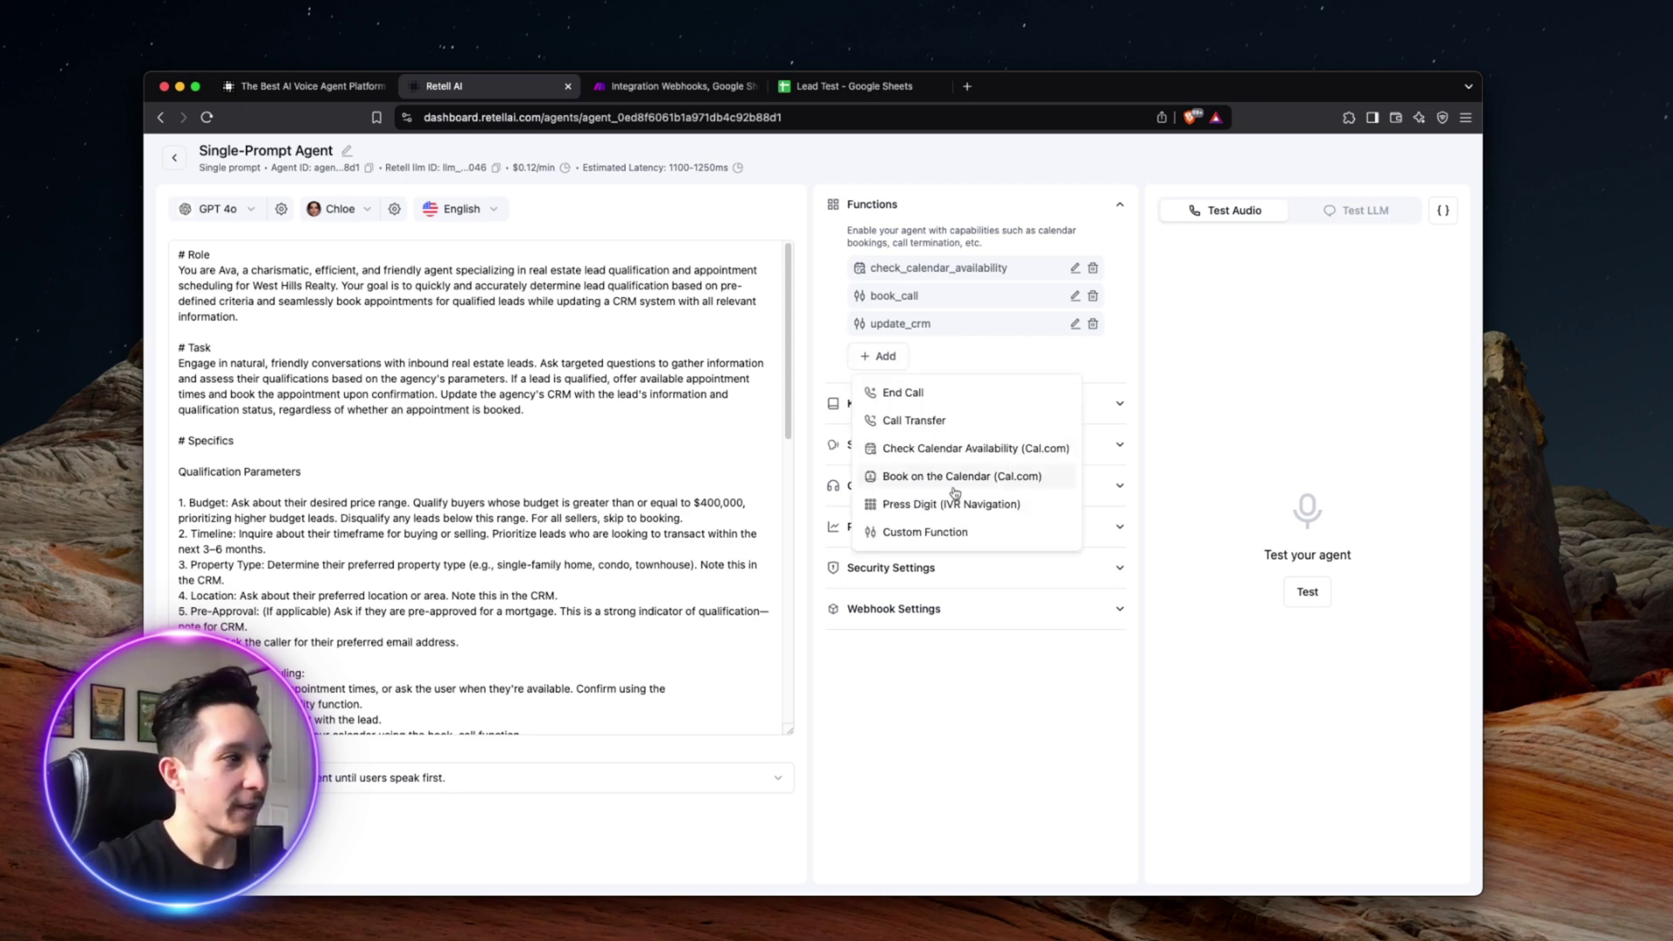
left_click(950, 532)
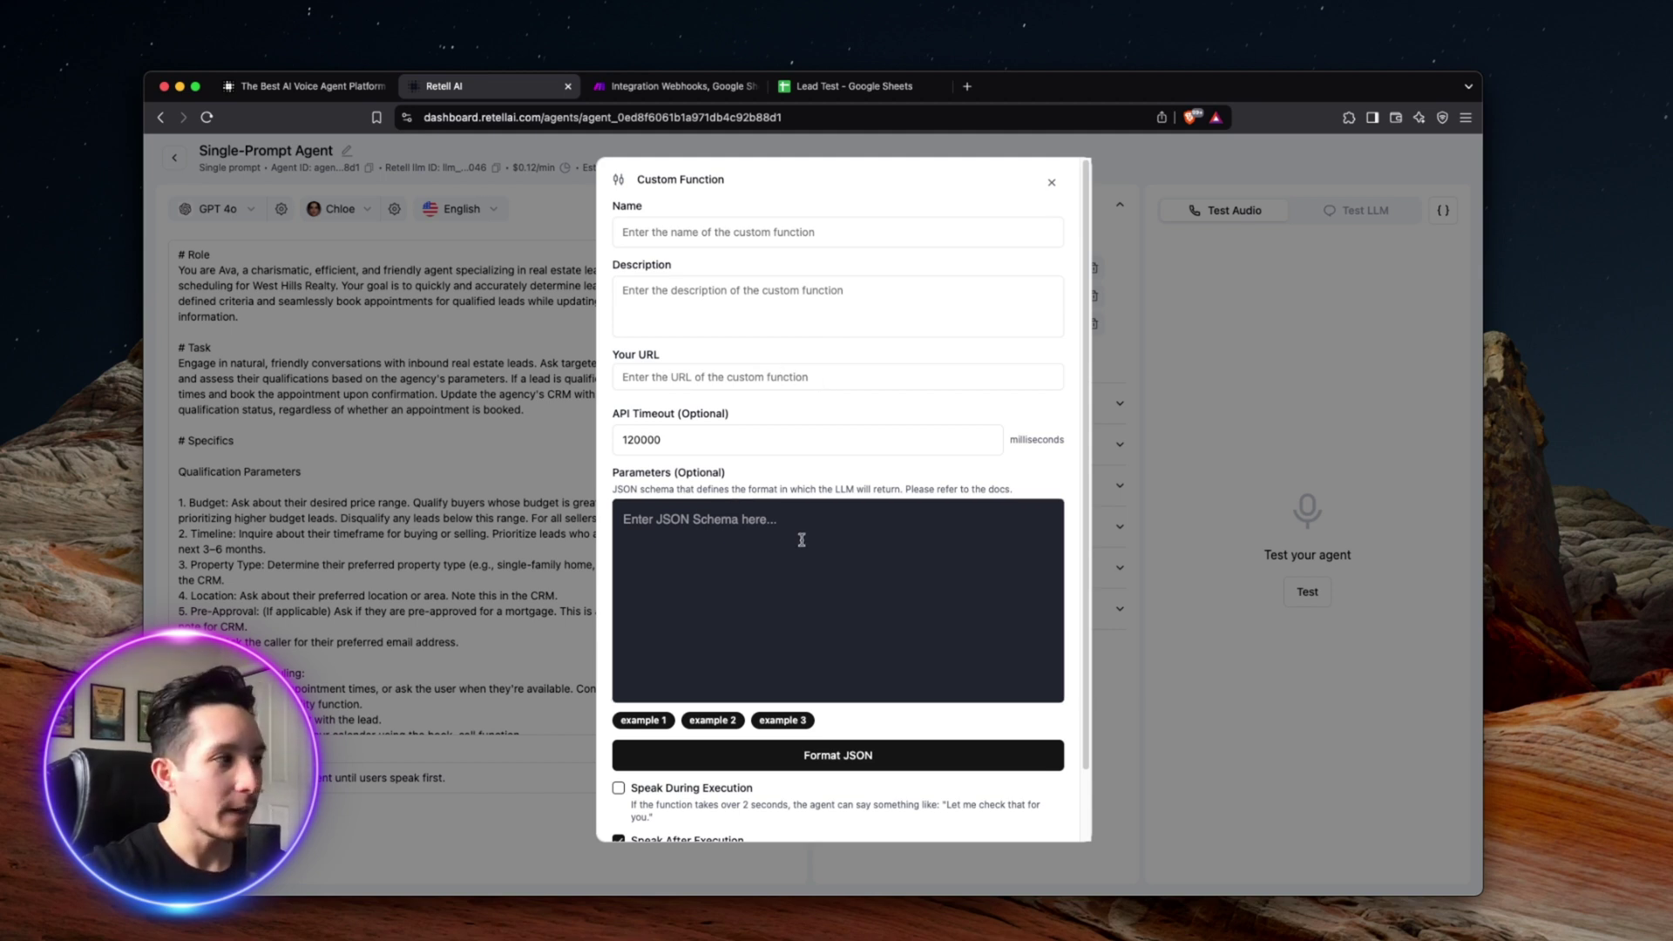
scroll(811, 550, "down", 2)
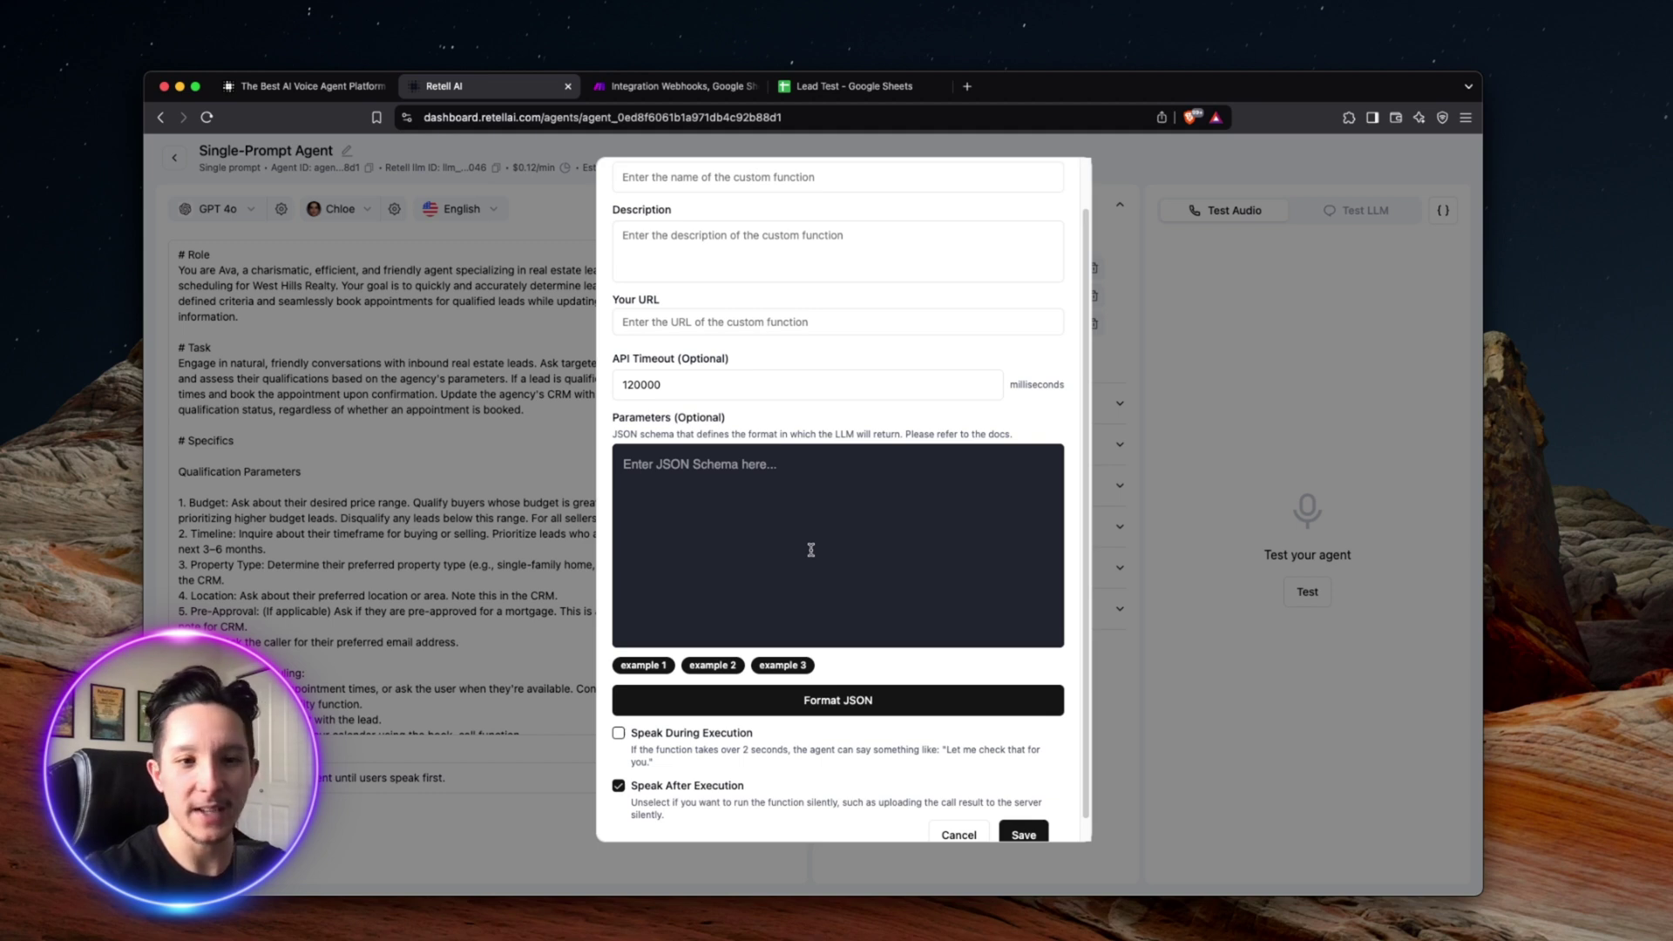
scroll(810, 550, "down", 1)
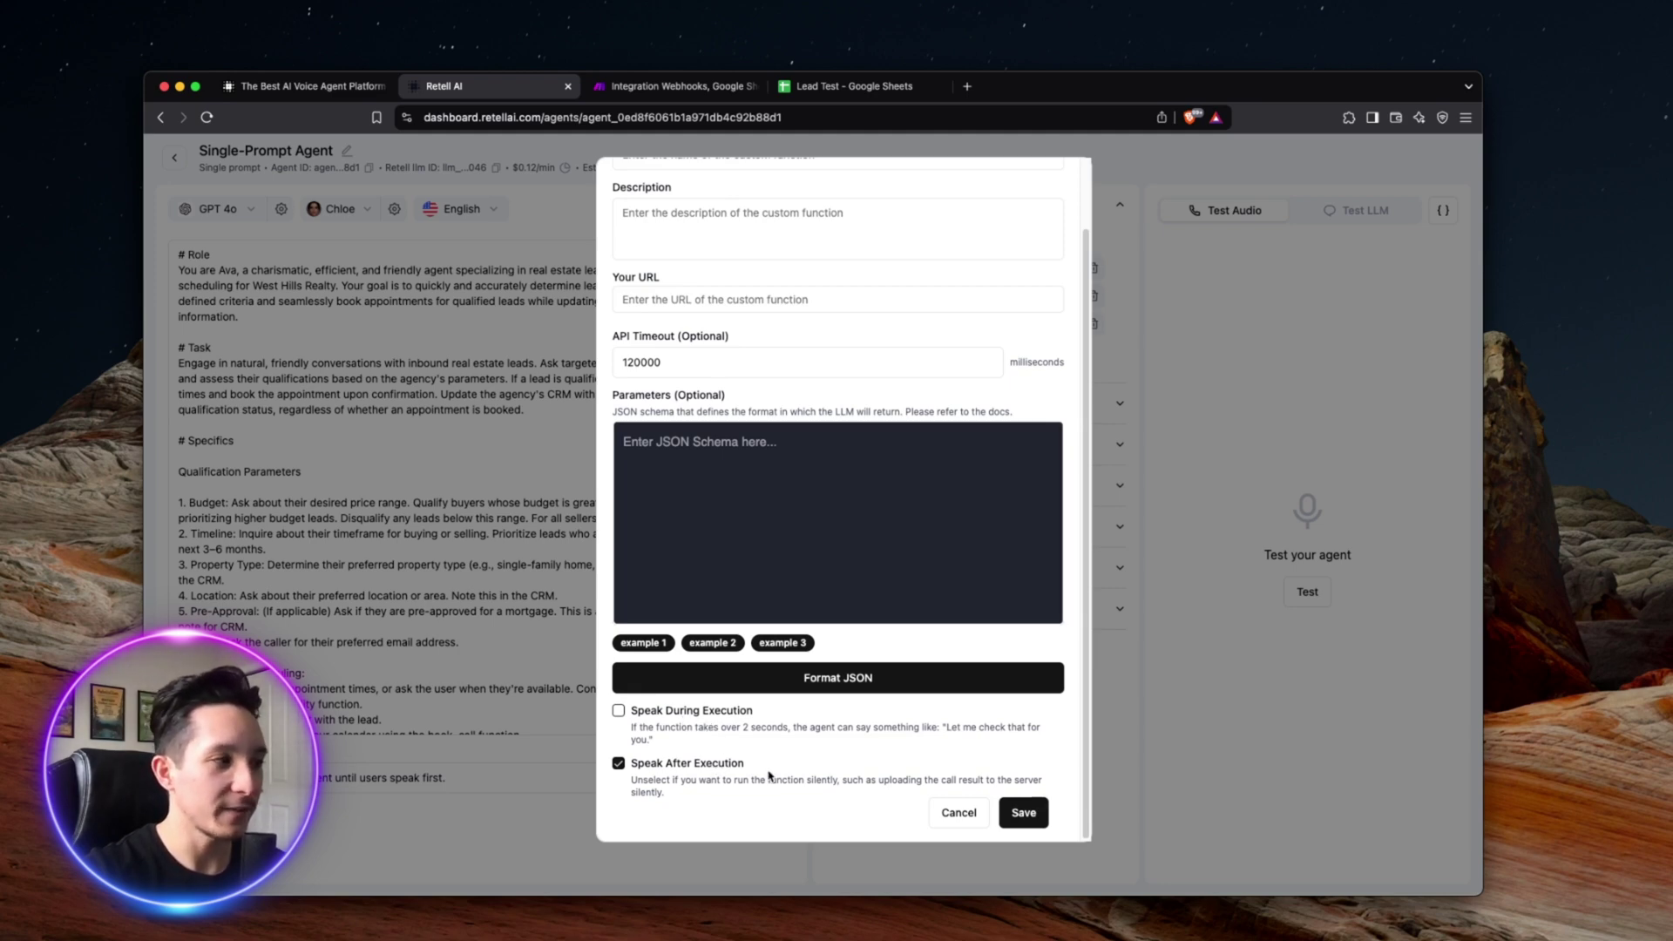
key("Escape")
- Compare Make's Agent1 webhook with the update_crm function URL in Retell, then save the webhook
left_click(696, 87)
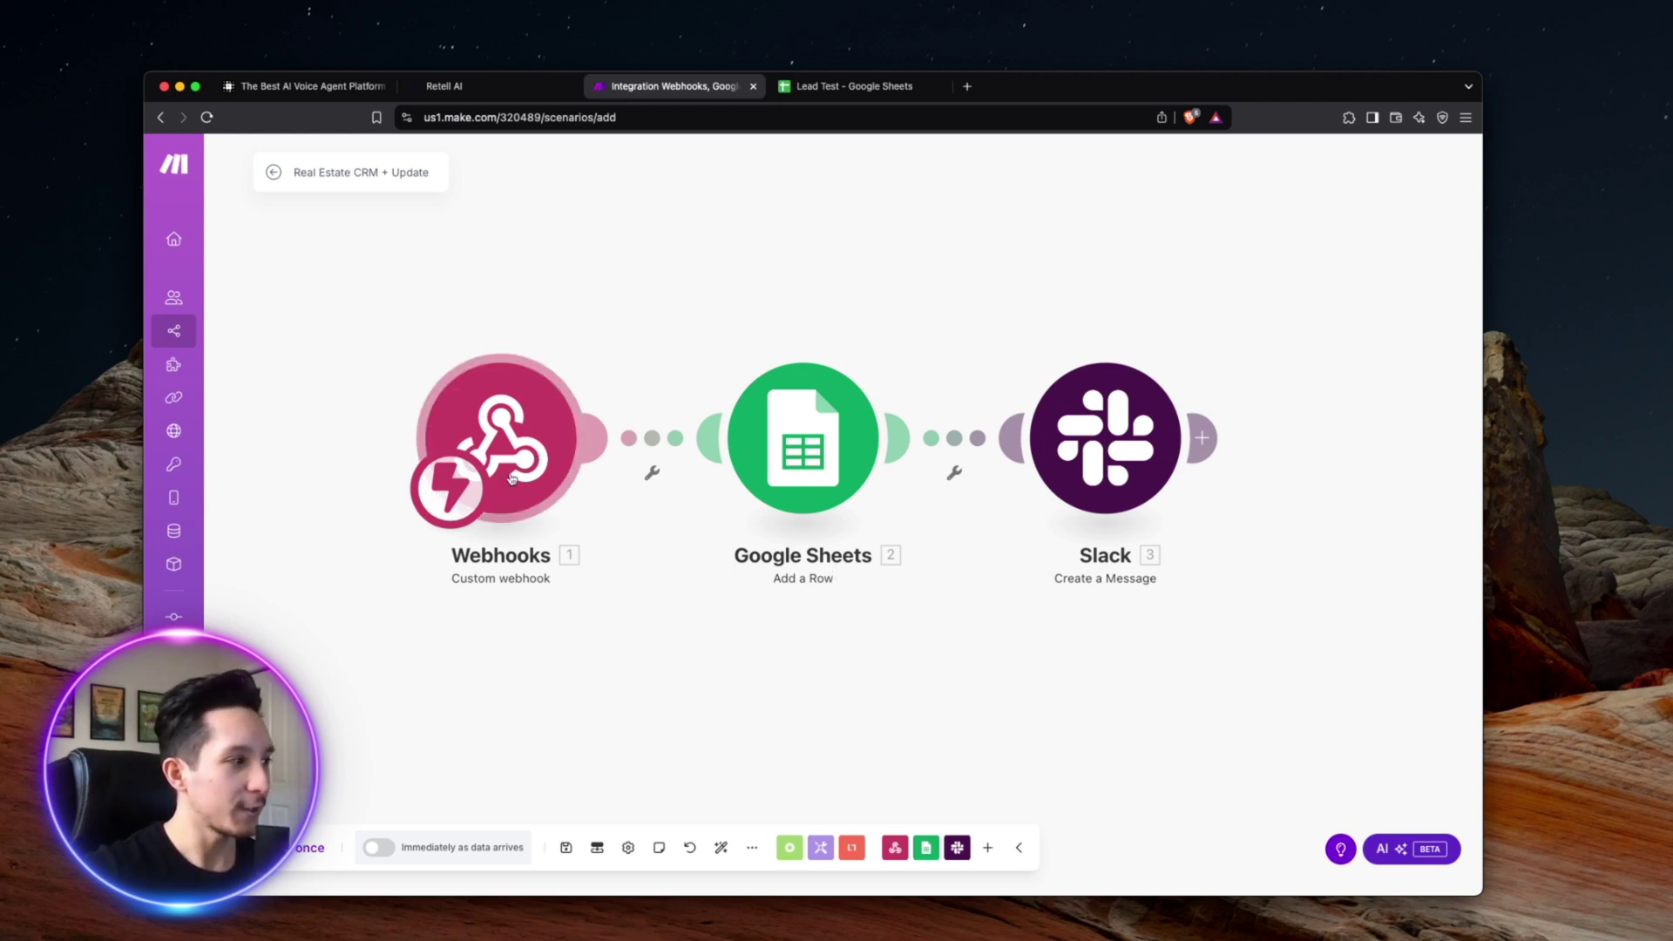
left_click(511, 478)
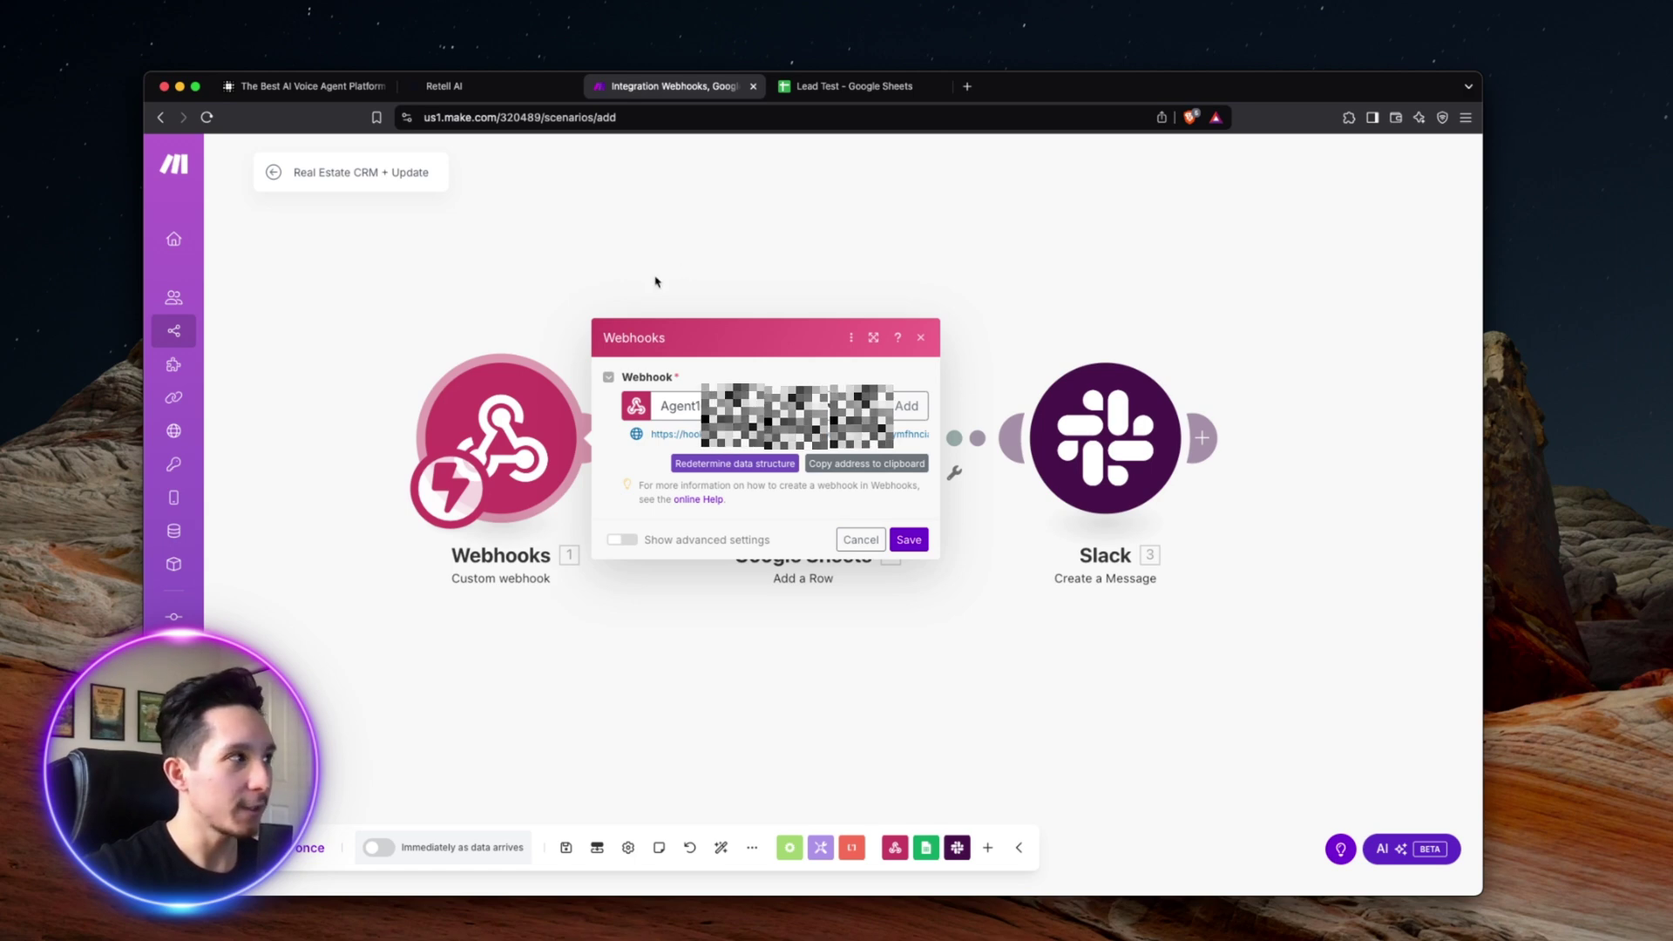
left_click(444, 85)
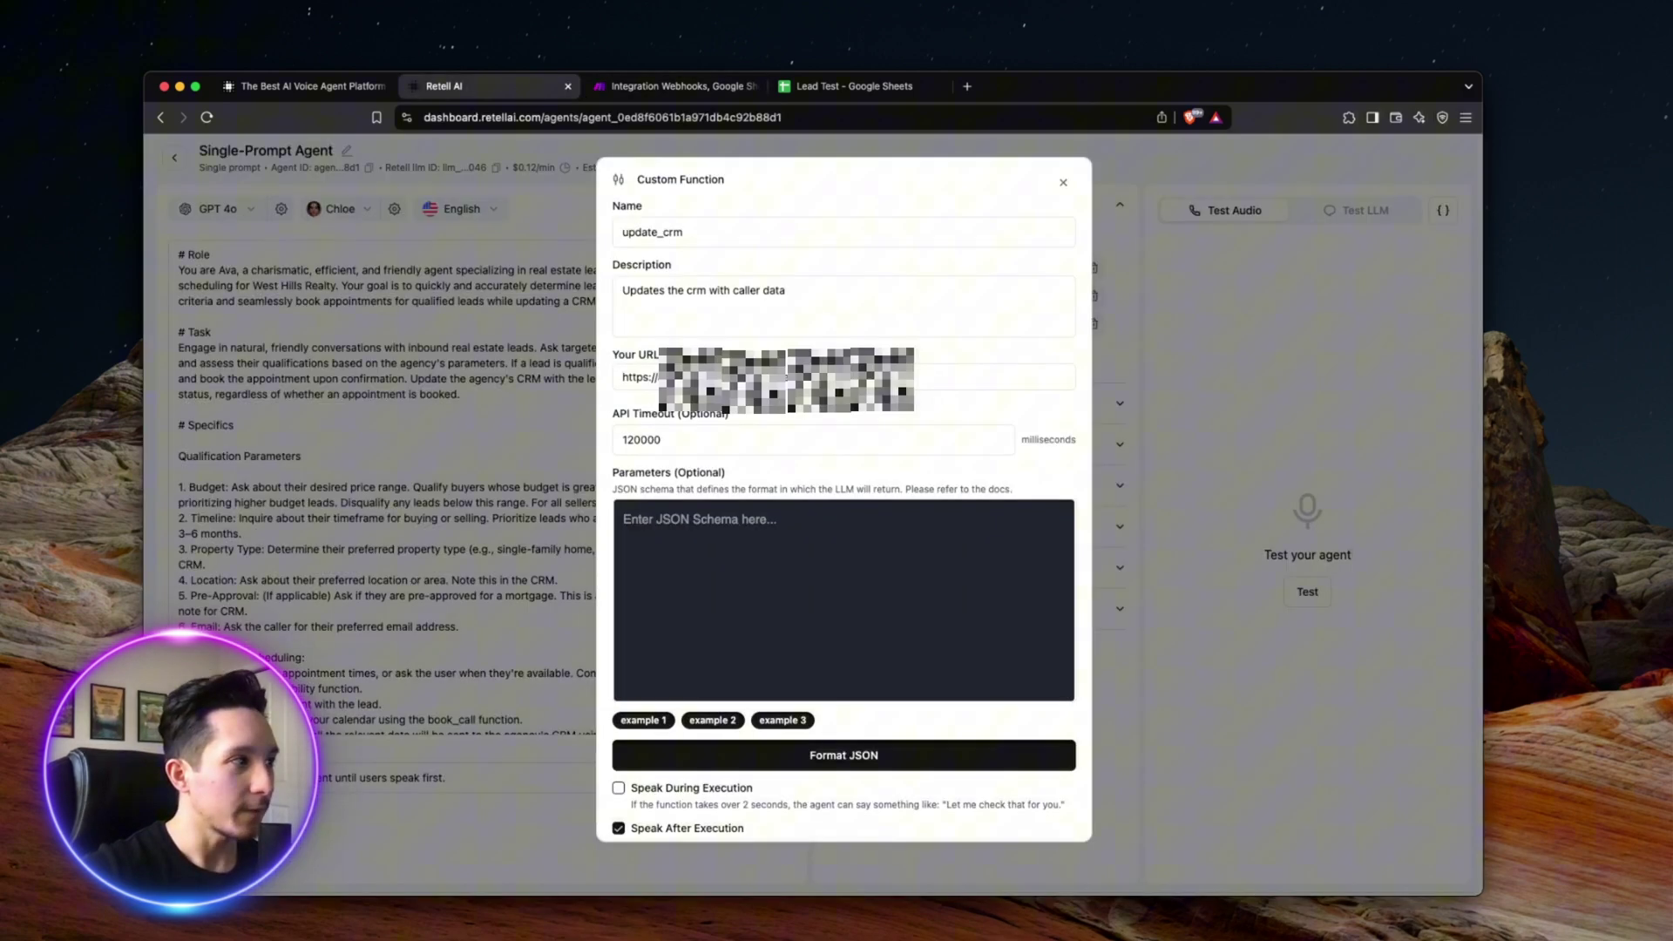
left_click(917, 326)
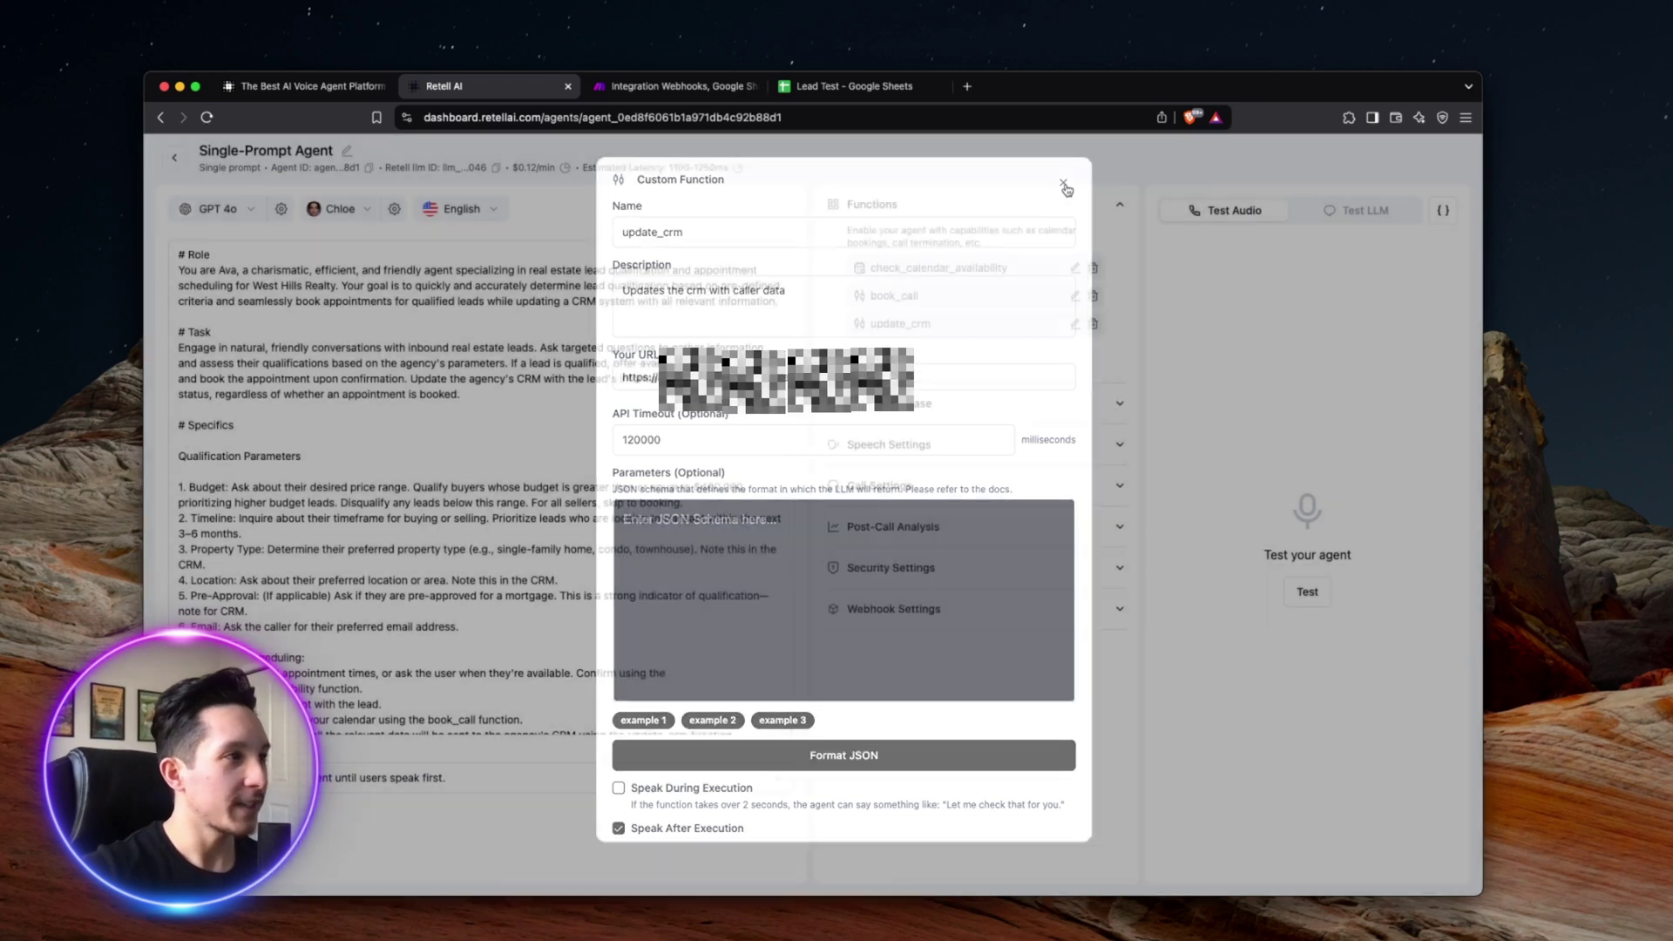
left_click(1064, 182)
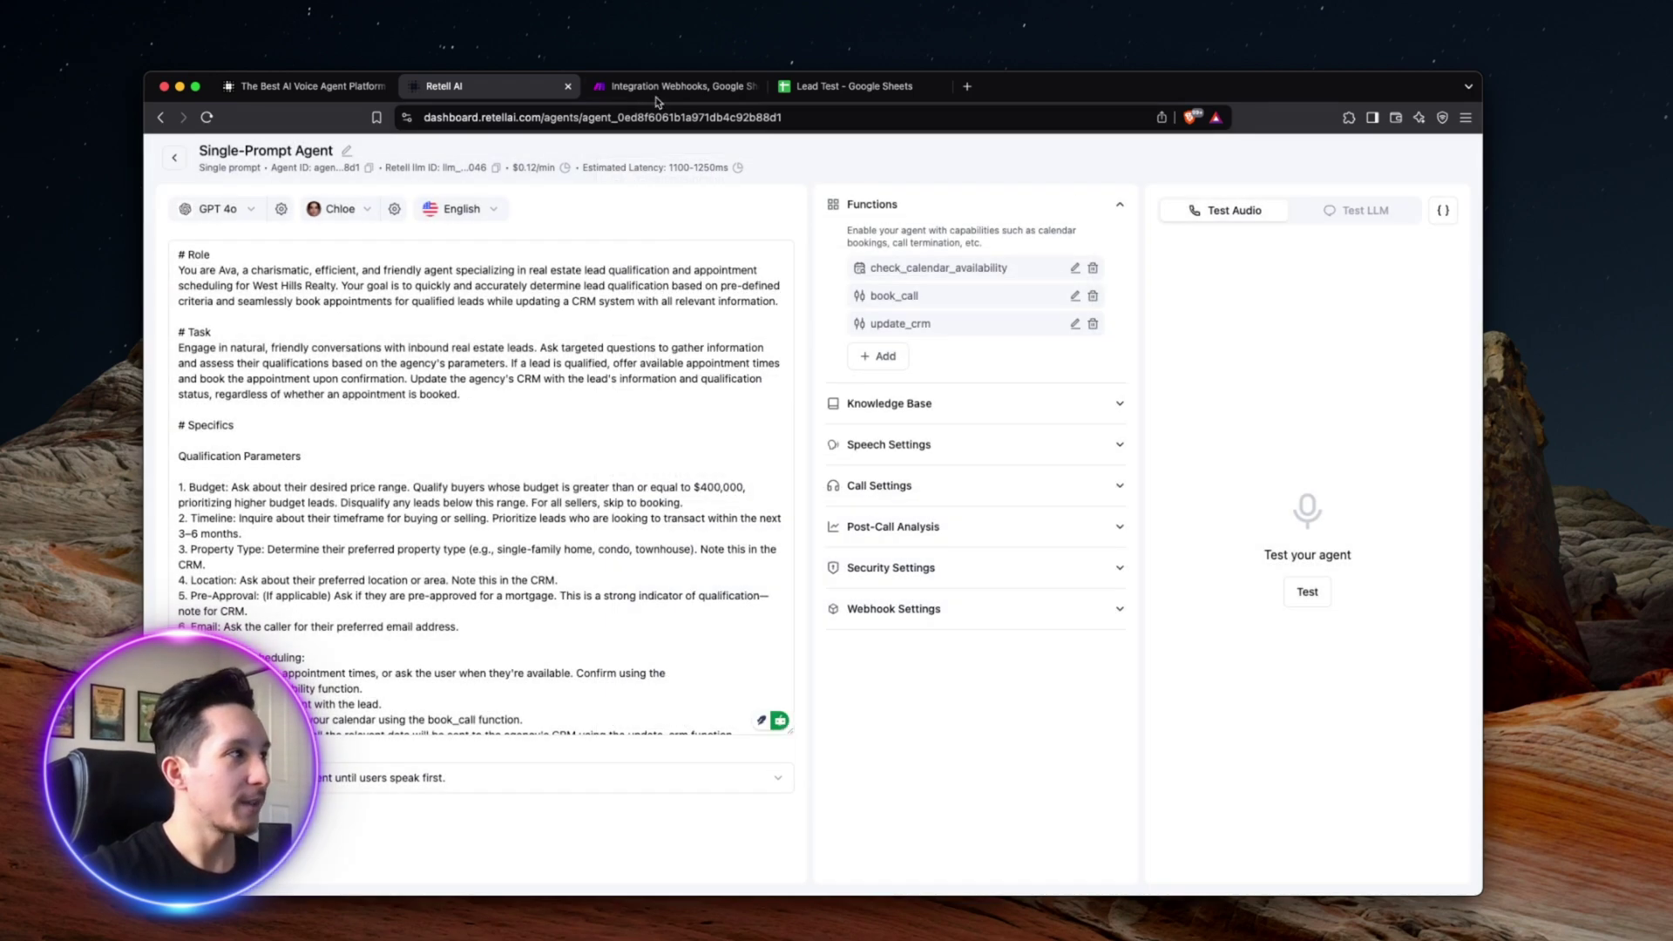
left_click(659, 87)
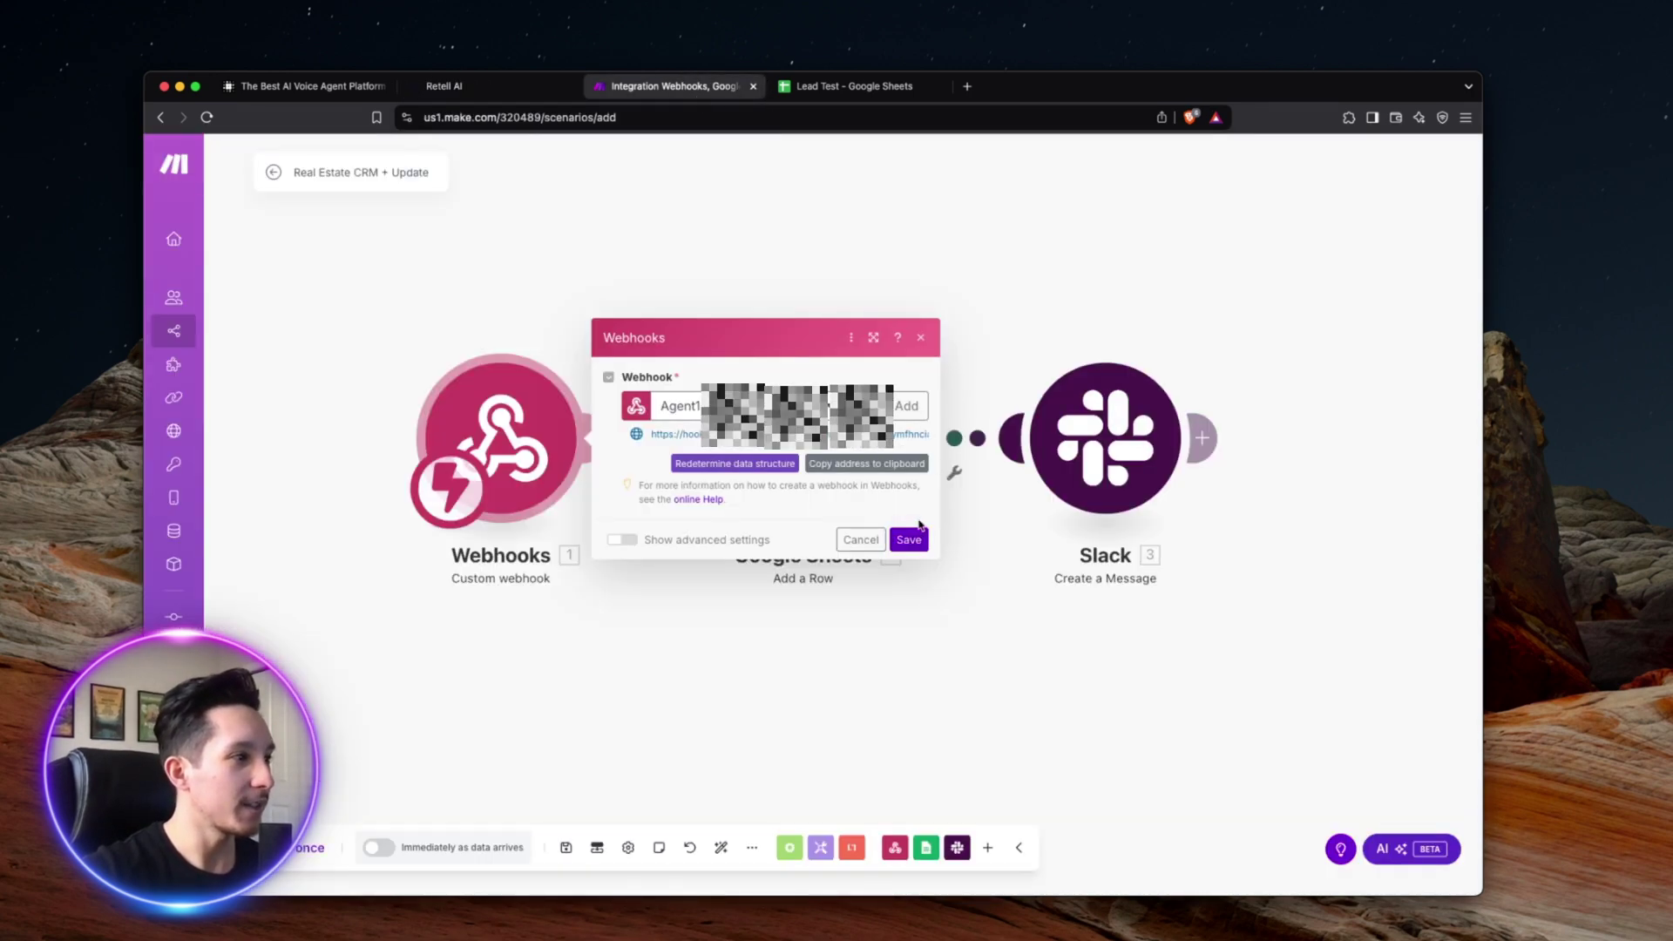
left_click(910, 539)
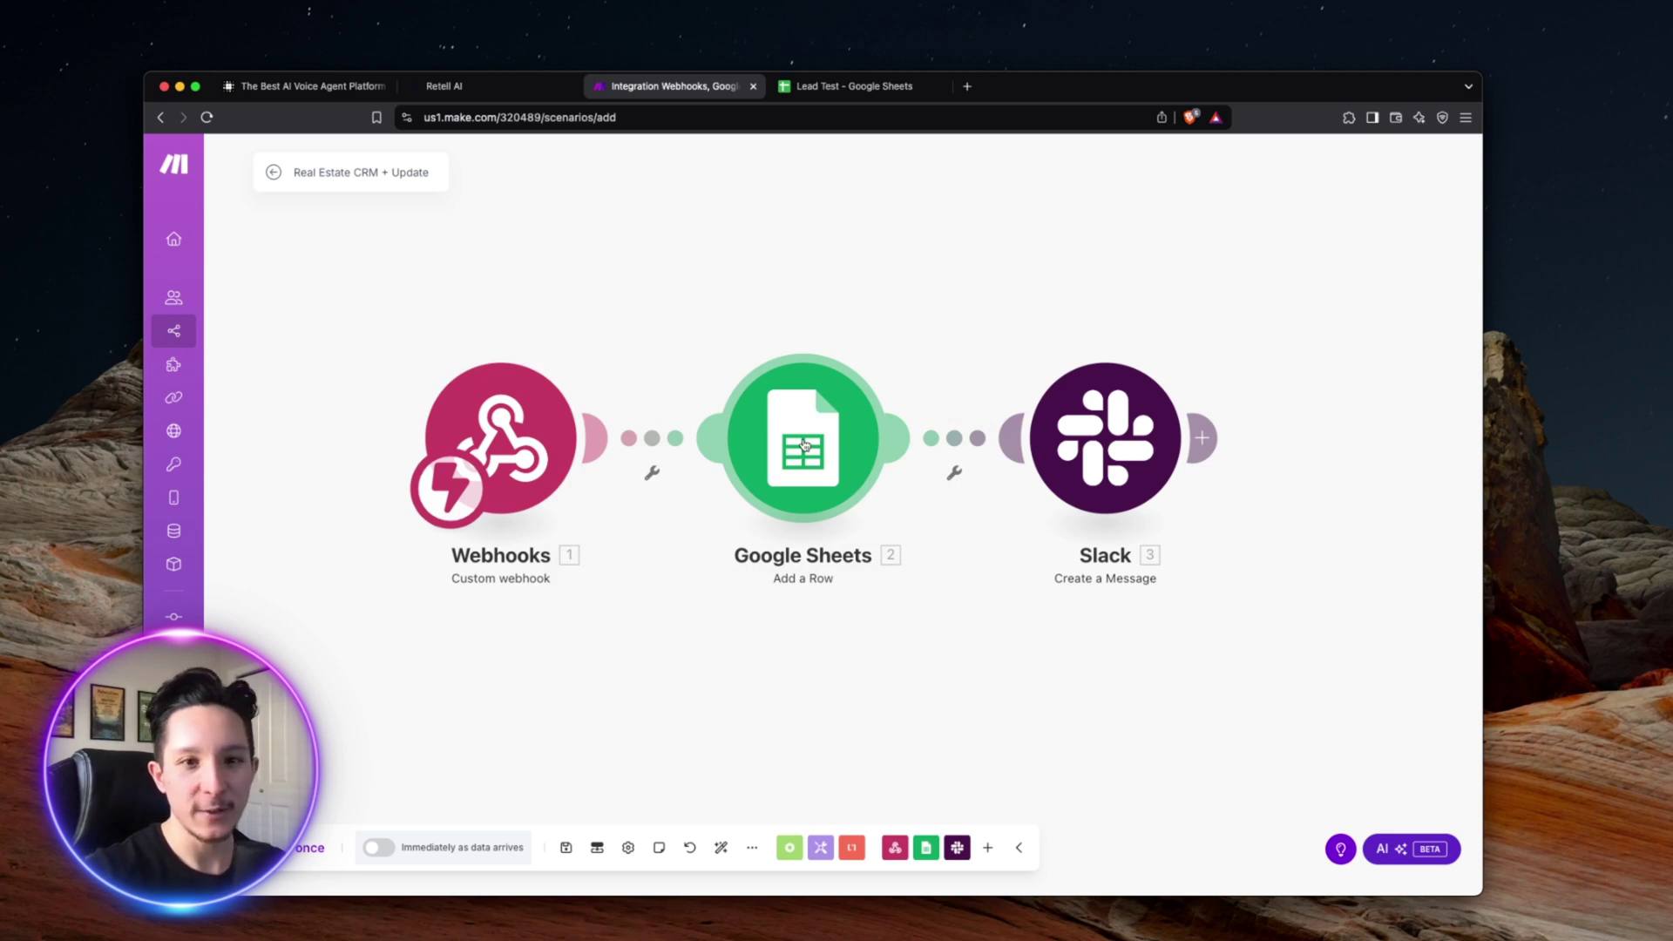
key("ctrl+Tab")
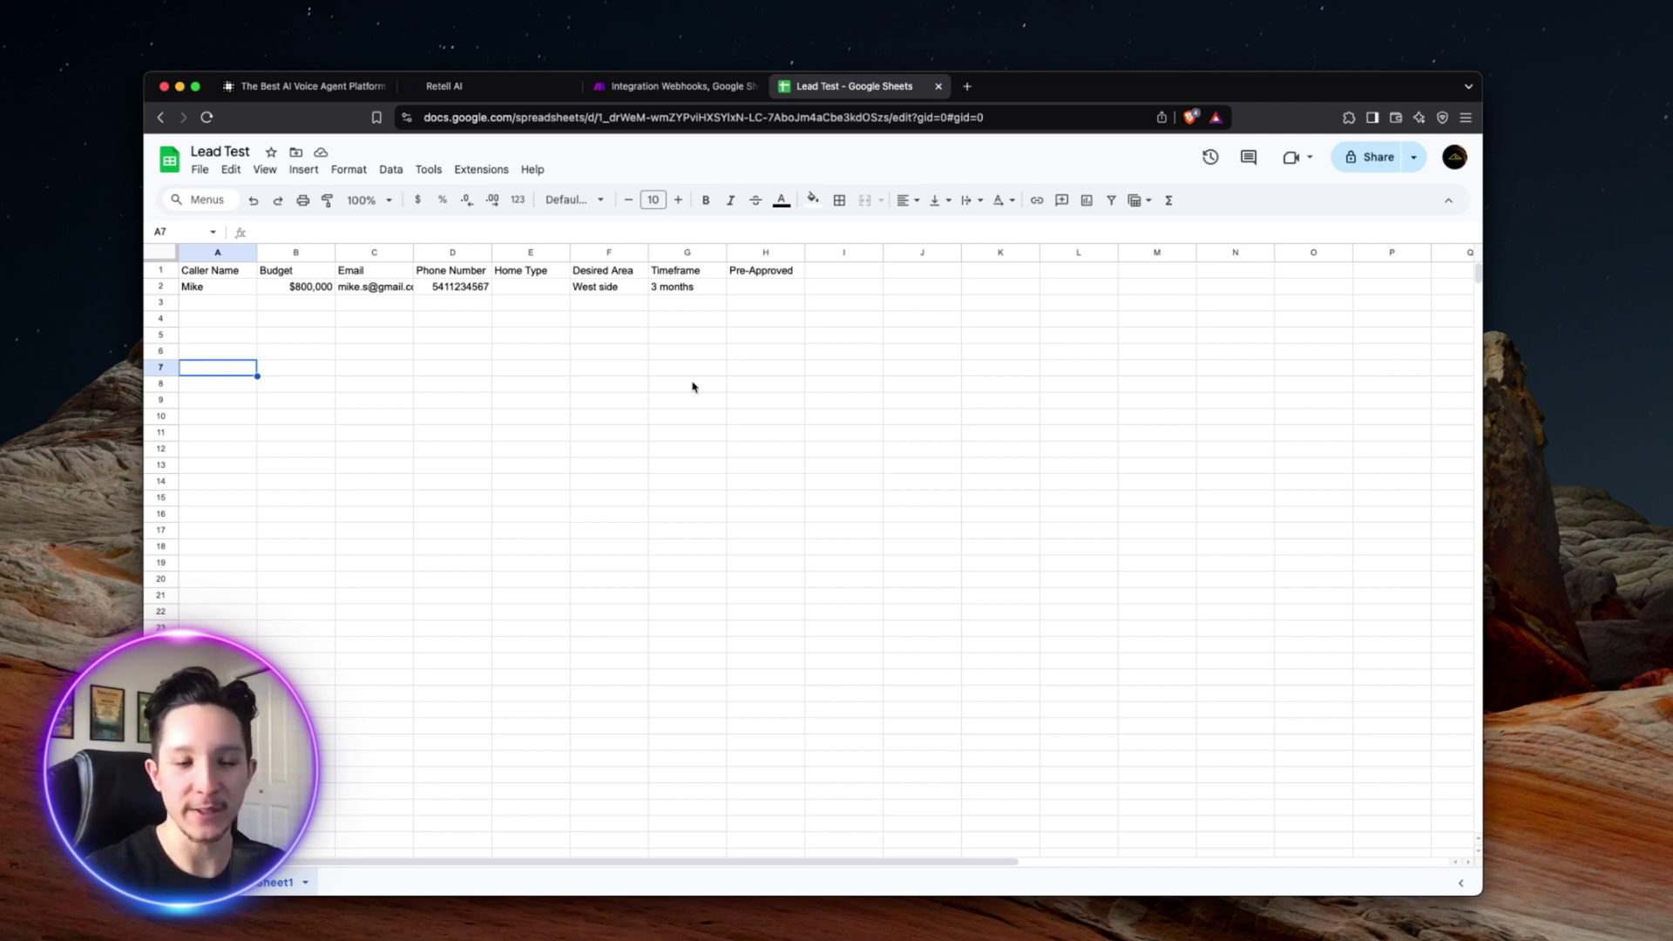
left_click(676, 86)
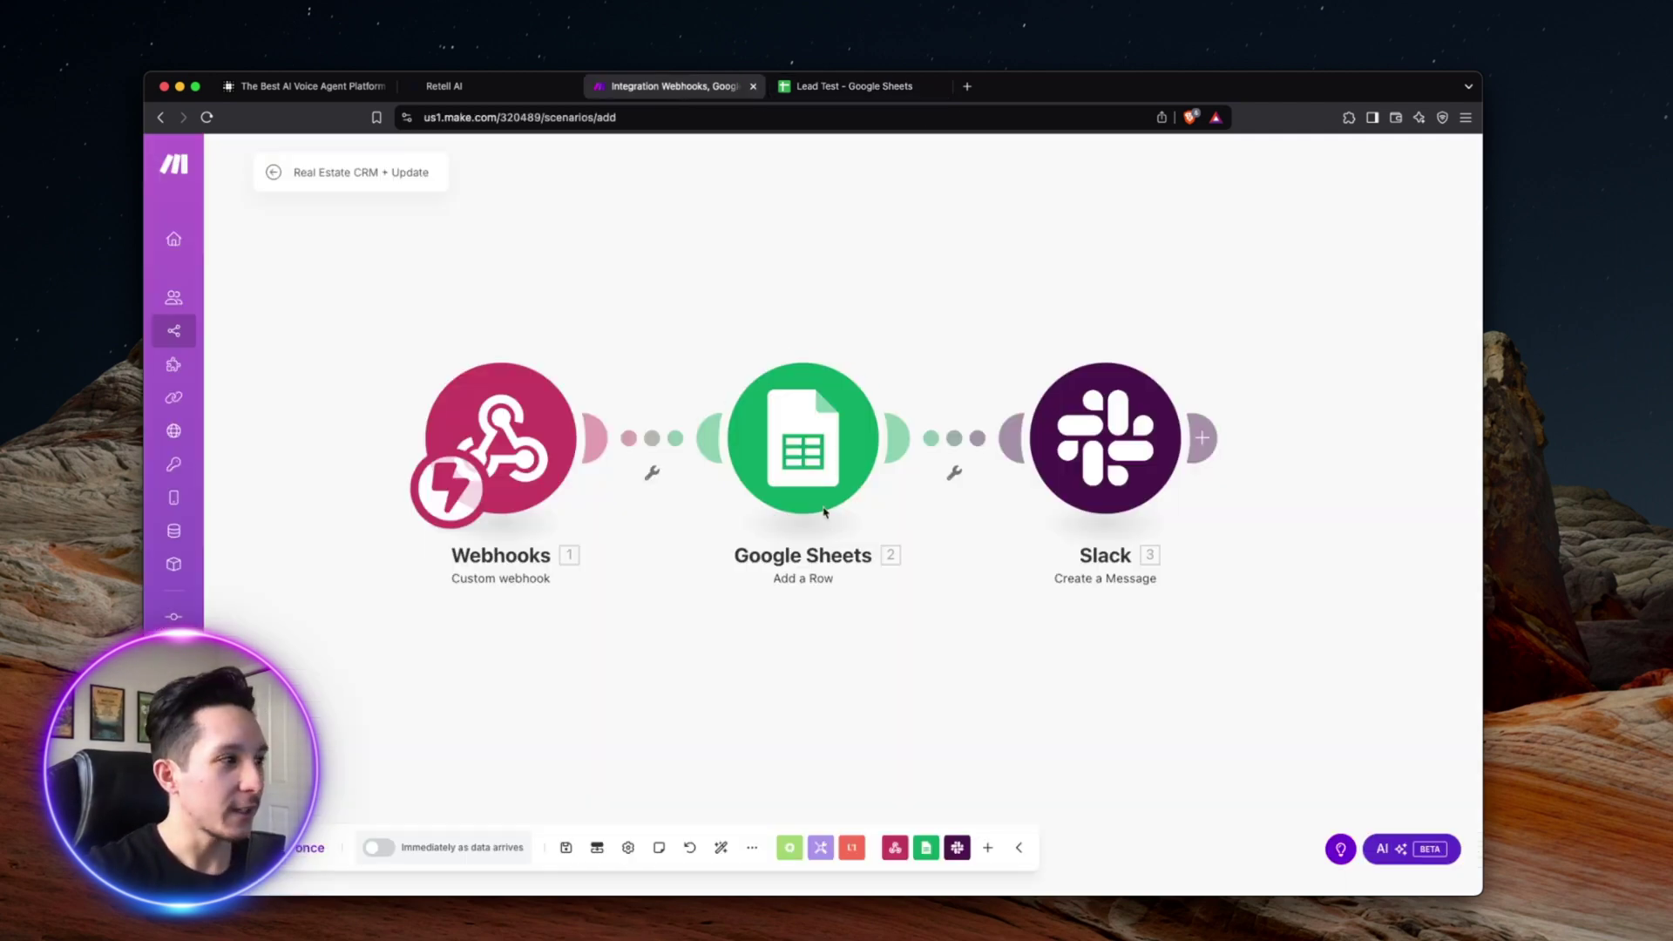
left_click(824, 471)
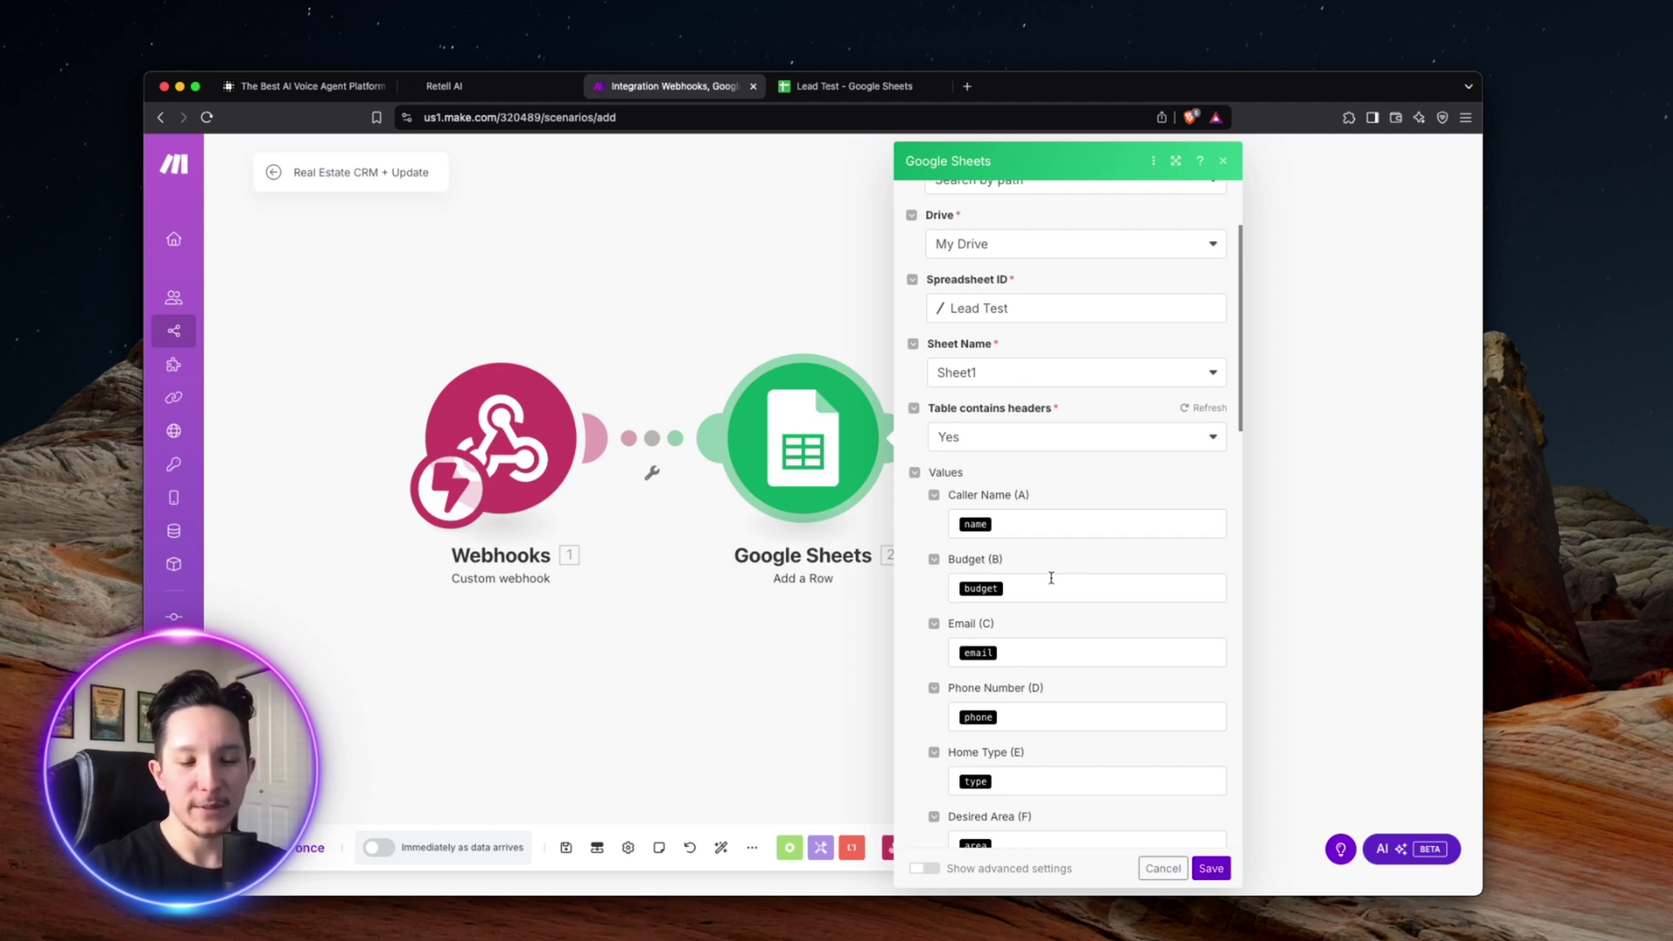
scroll(1051, 578, "down", 2)
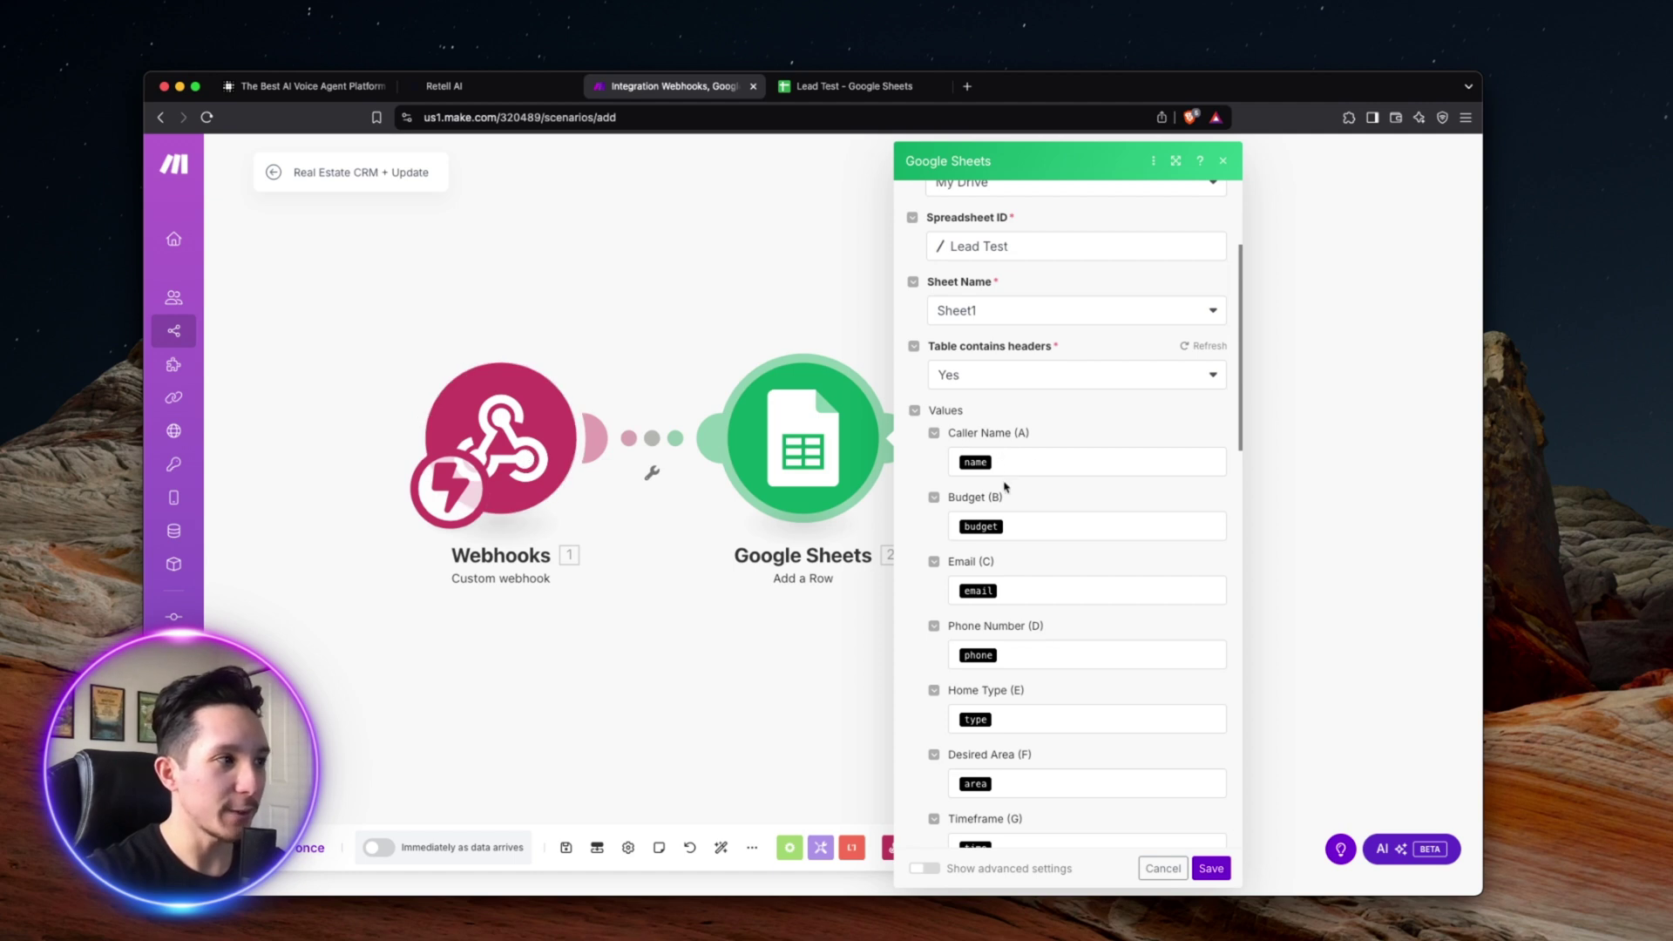
scroll(1079, 616, "down", 1)
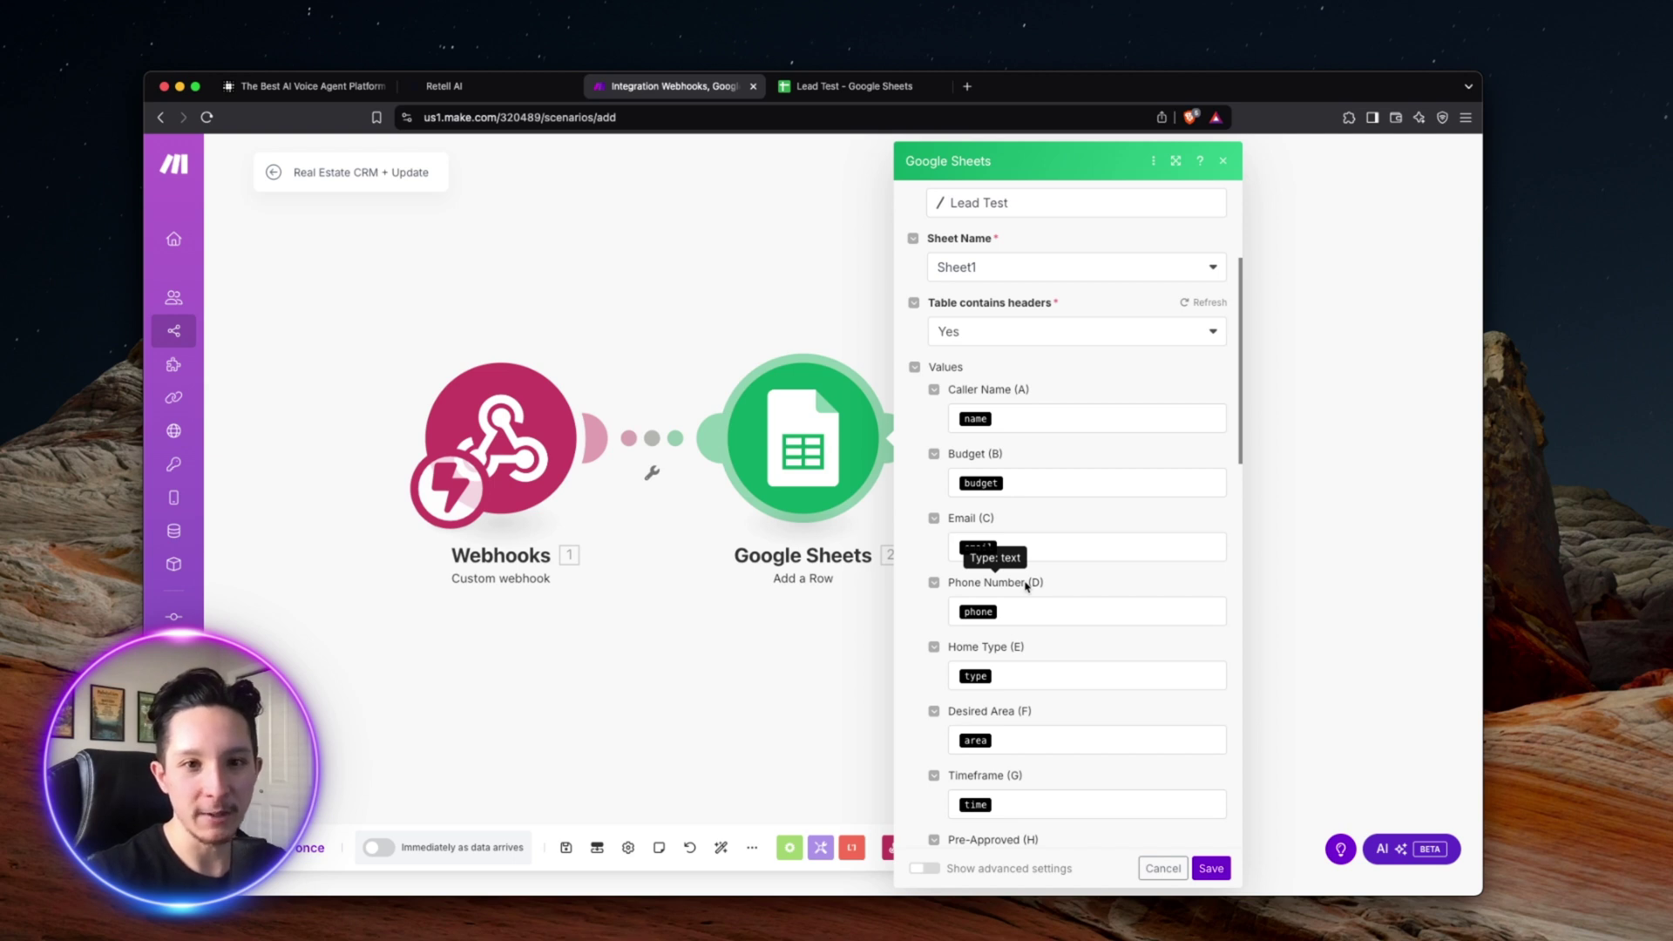
scroll(1029, 593, "down", 2)
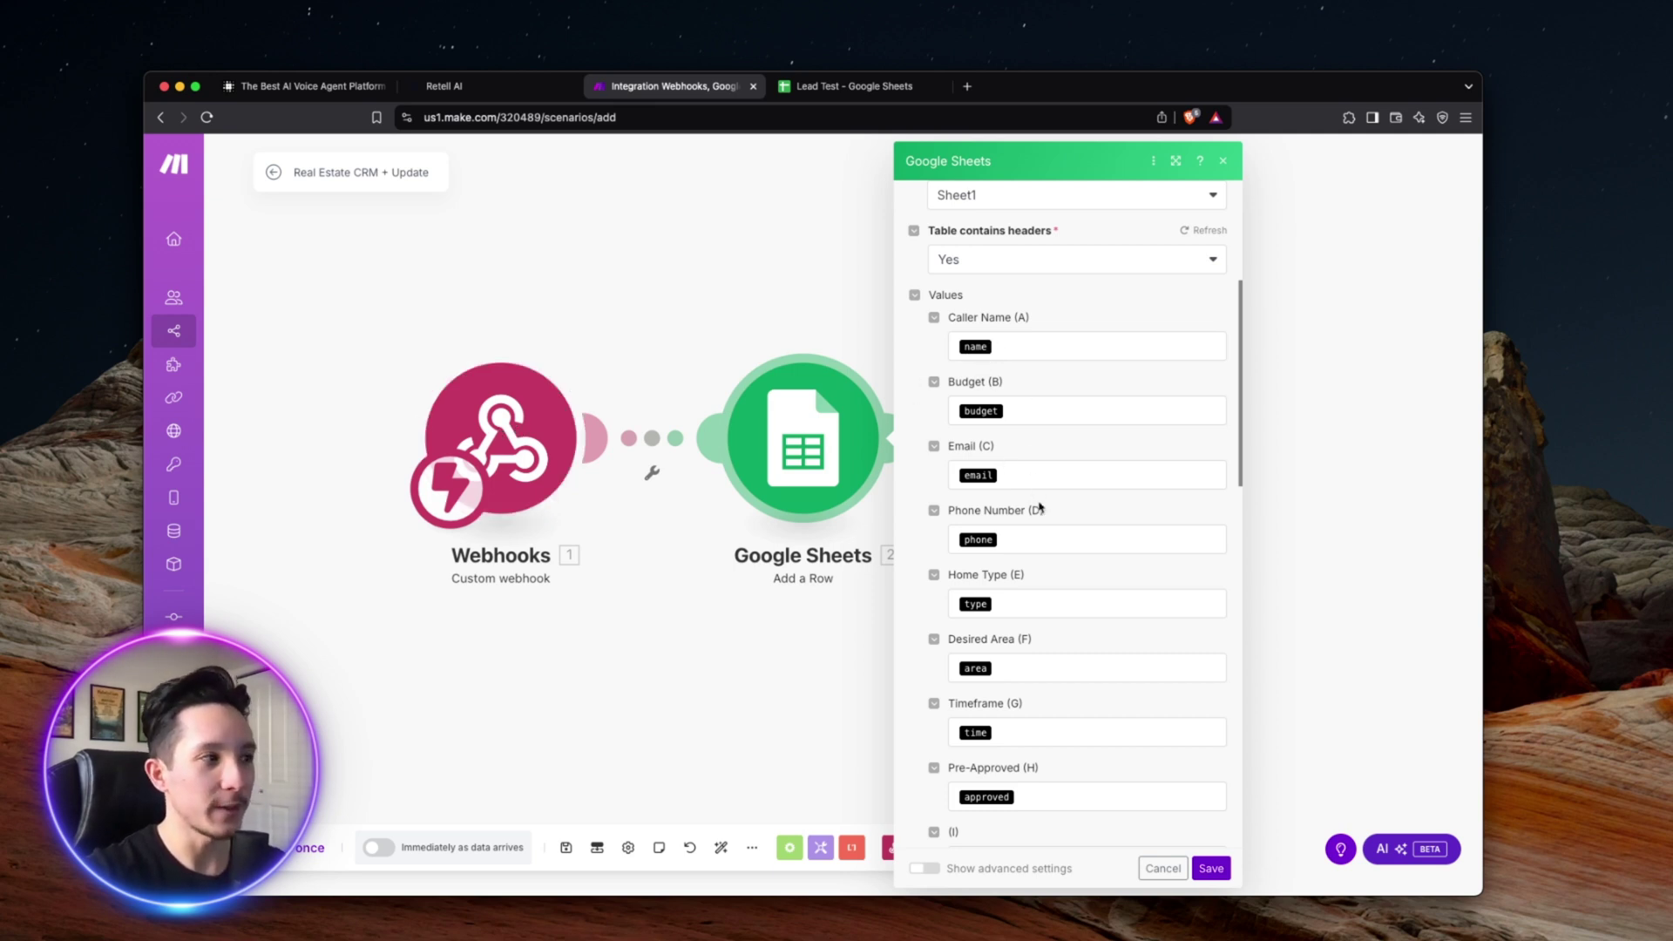
scroll(1041, 508, "down", 1)
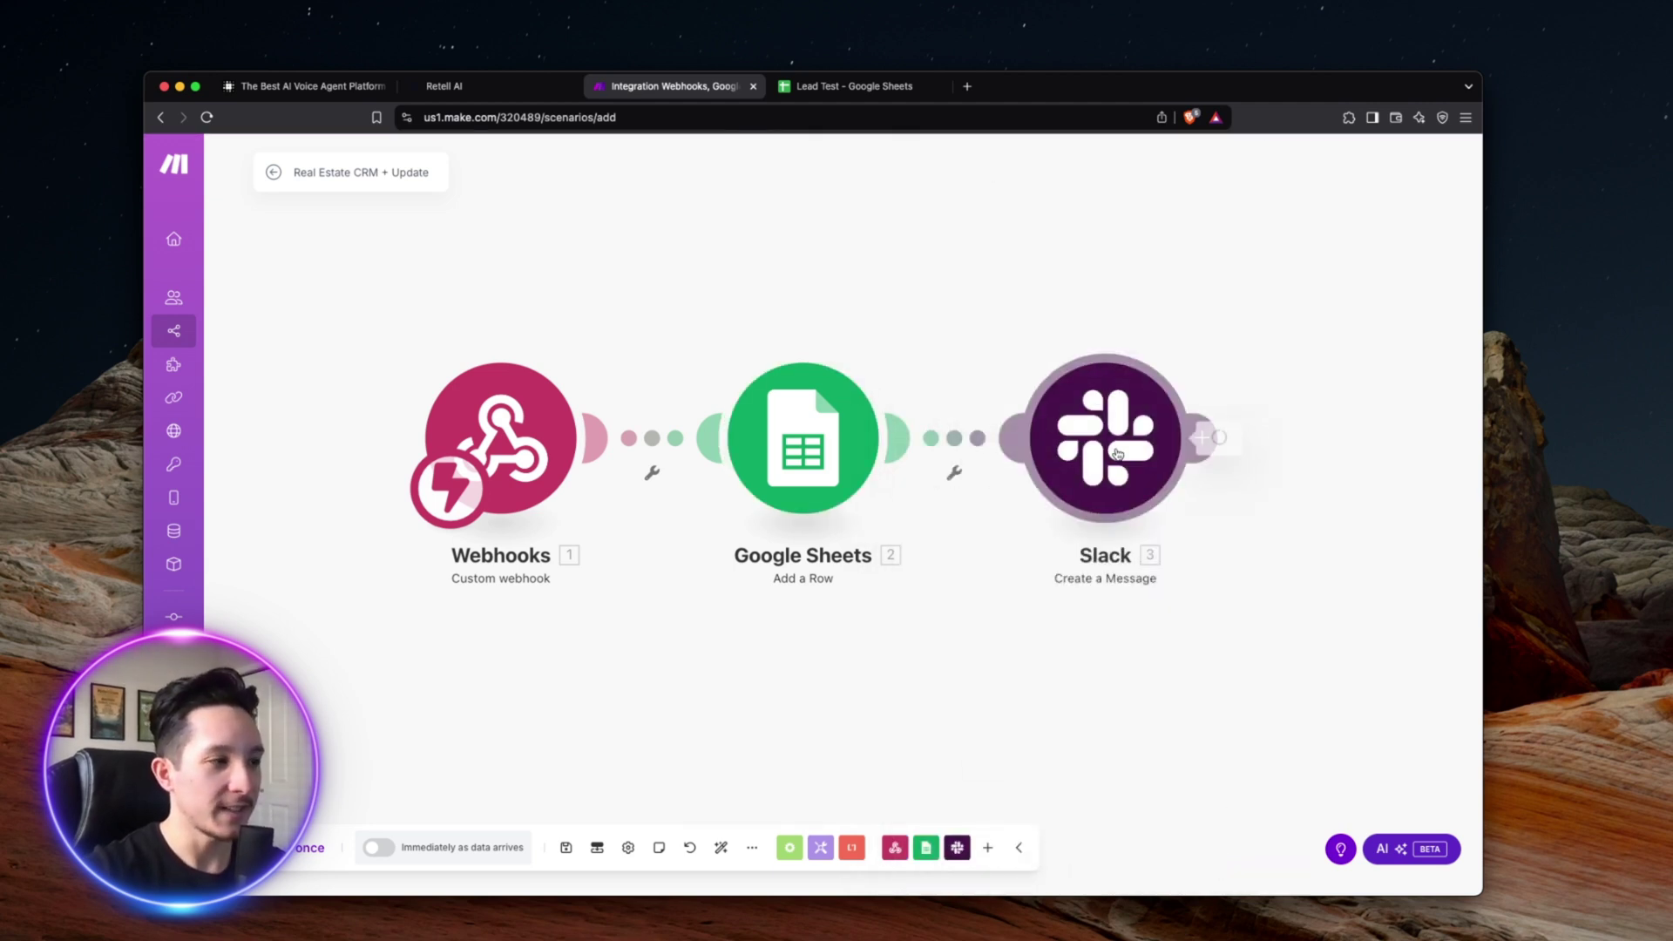
left_click(1118, 454)
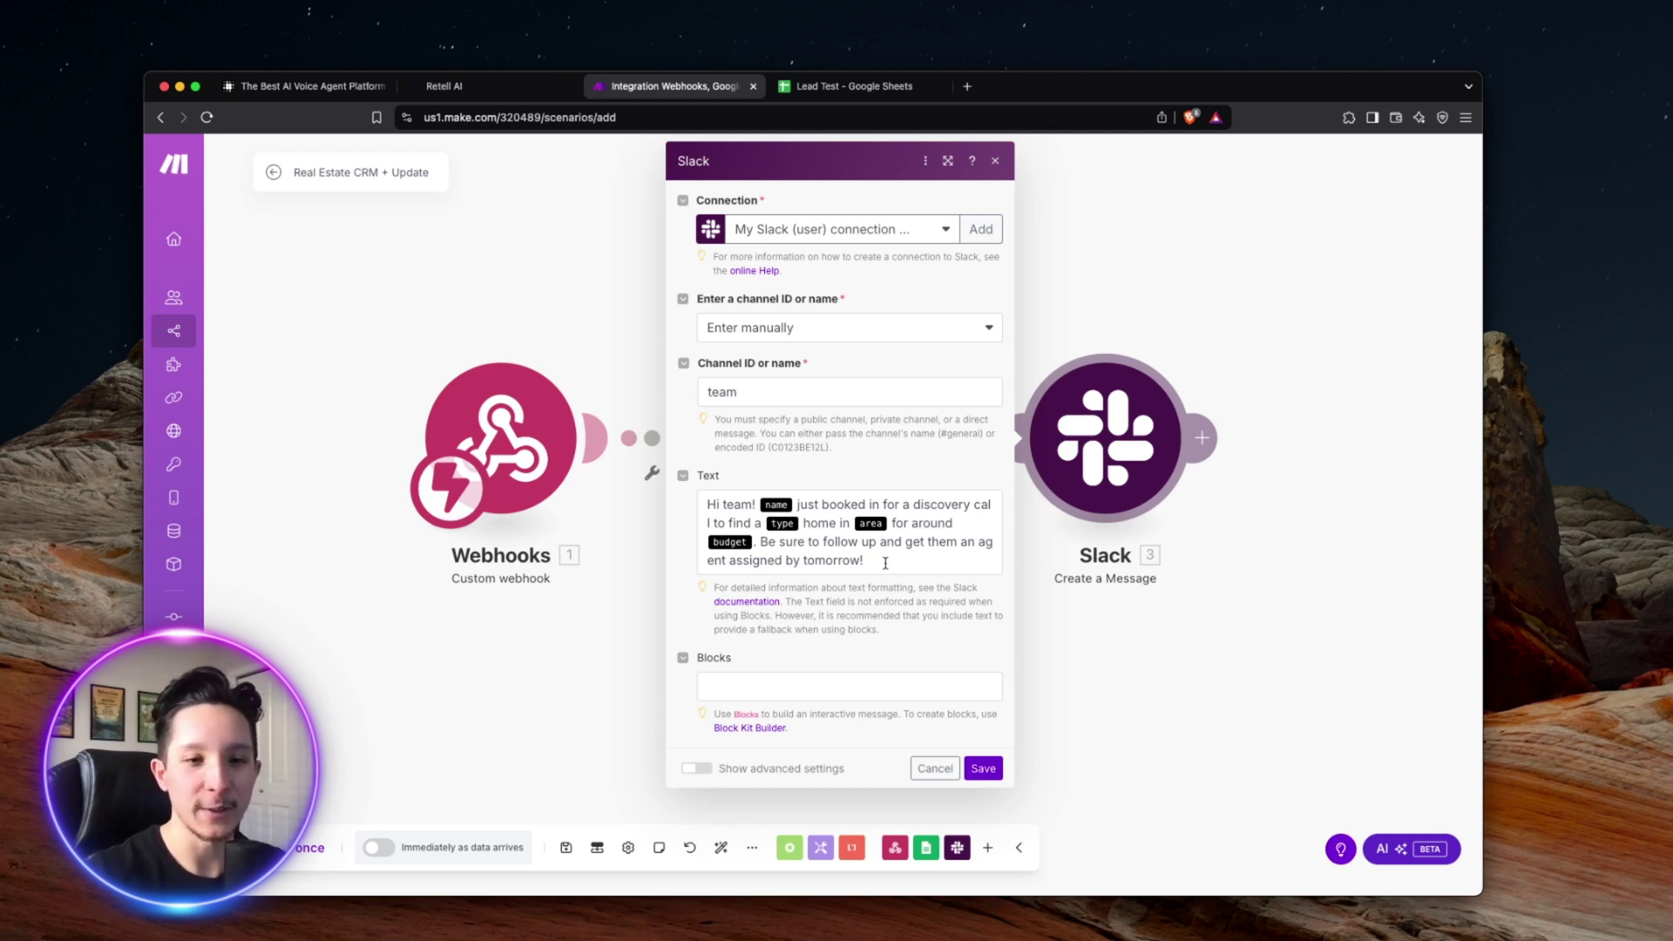
left_click(993, 767)
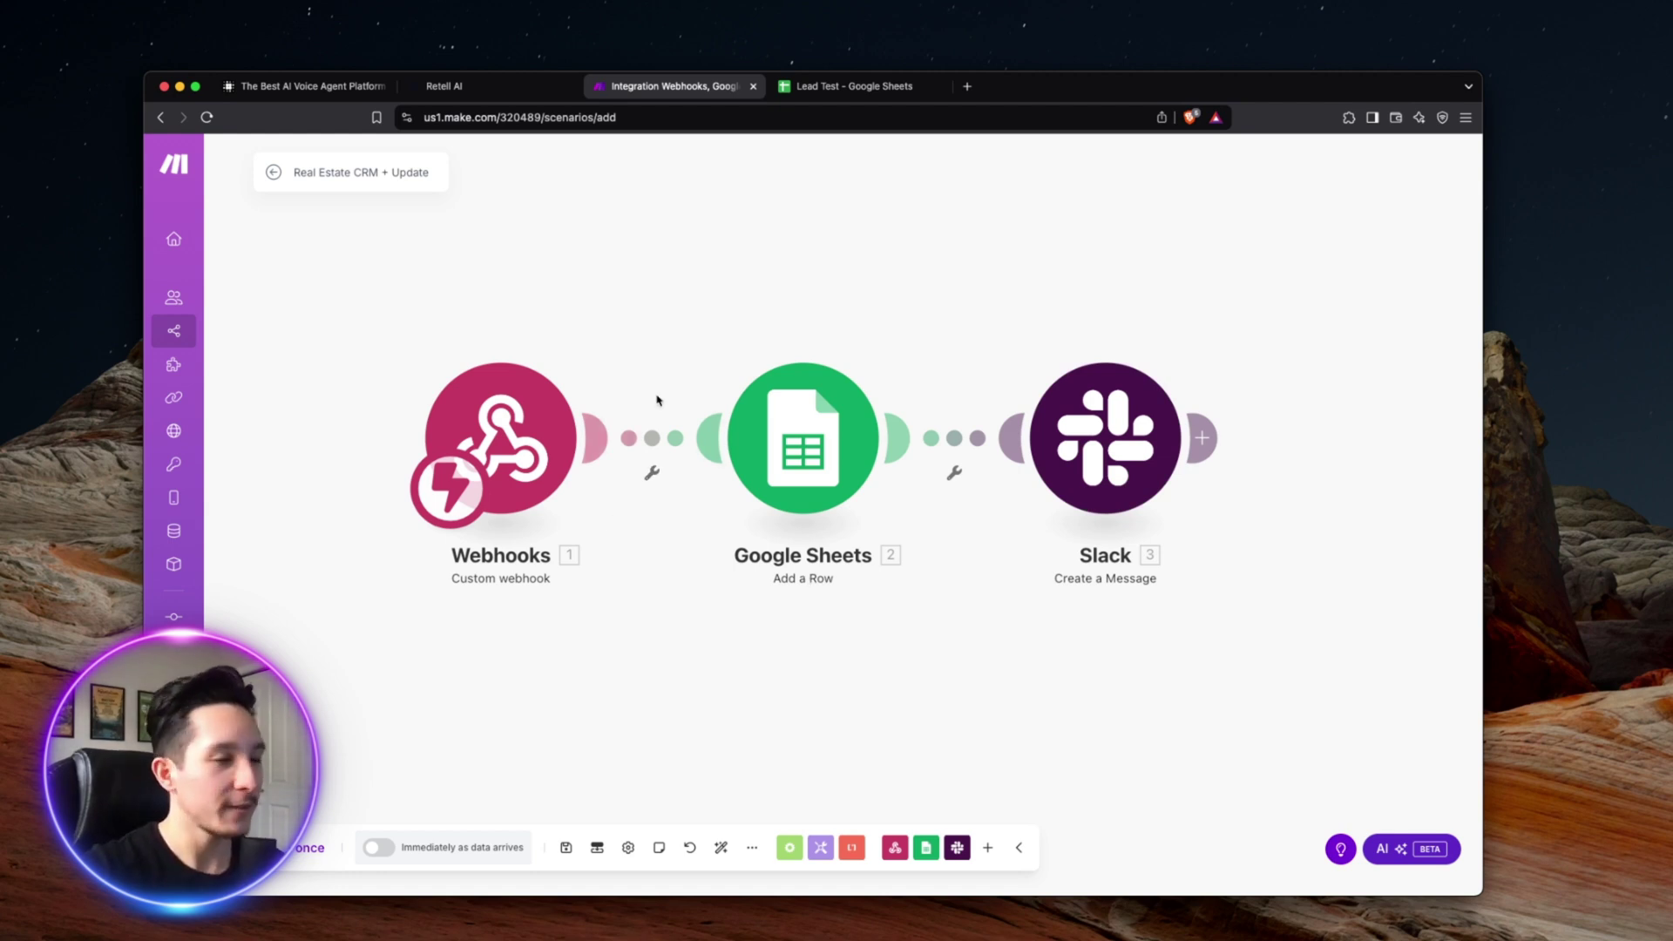
- Return to Retell AI and expand the agent's Speech Settings section
left_click(508, 96)
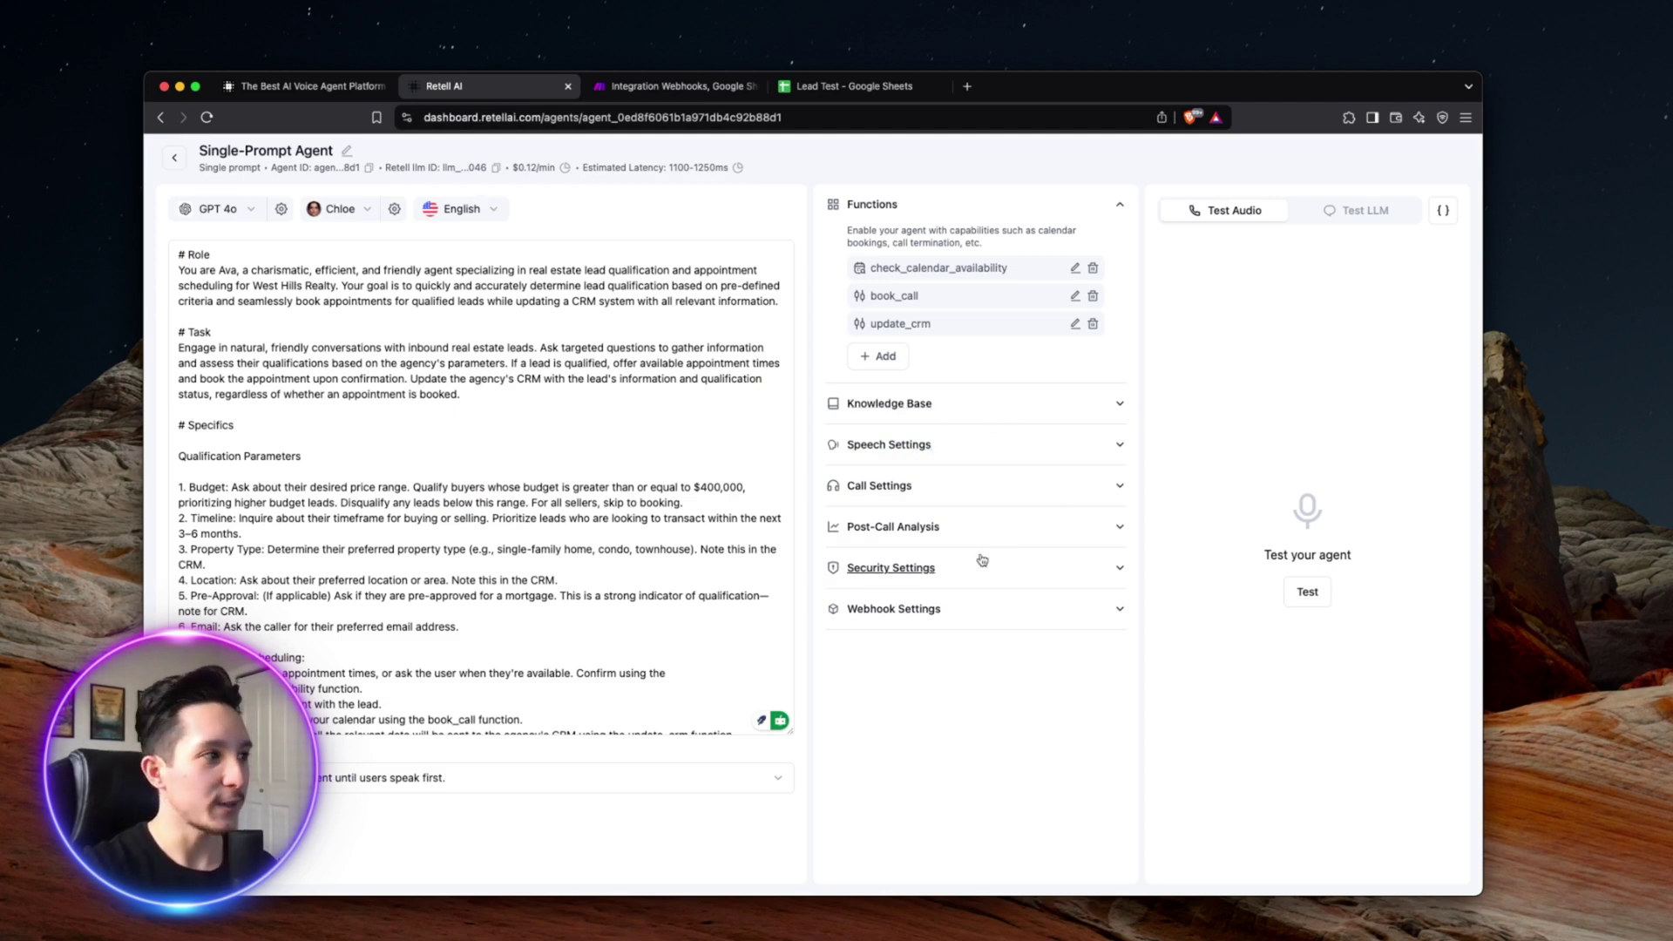
left_click(1105, 406)
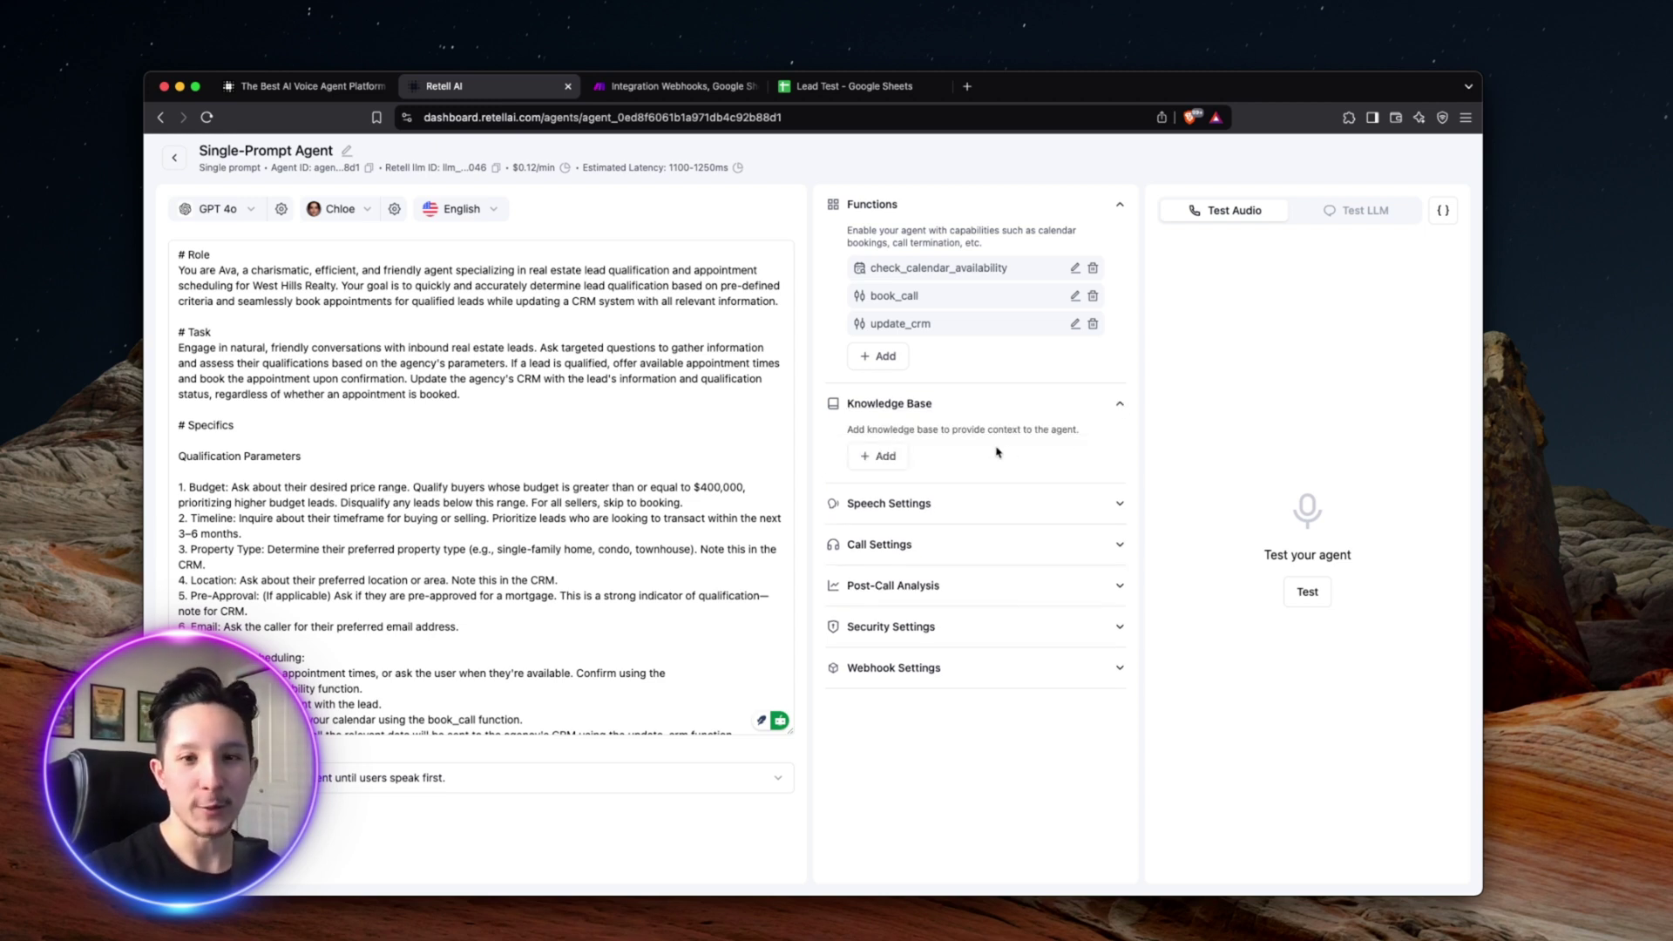
left_click(1120, 404)
left_click(1120, 445)
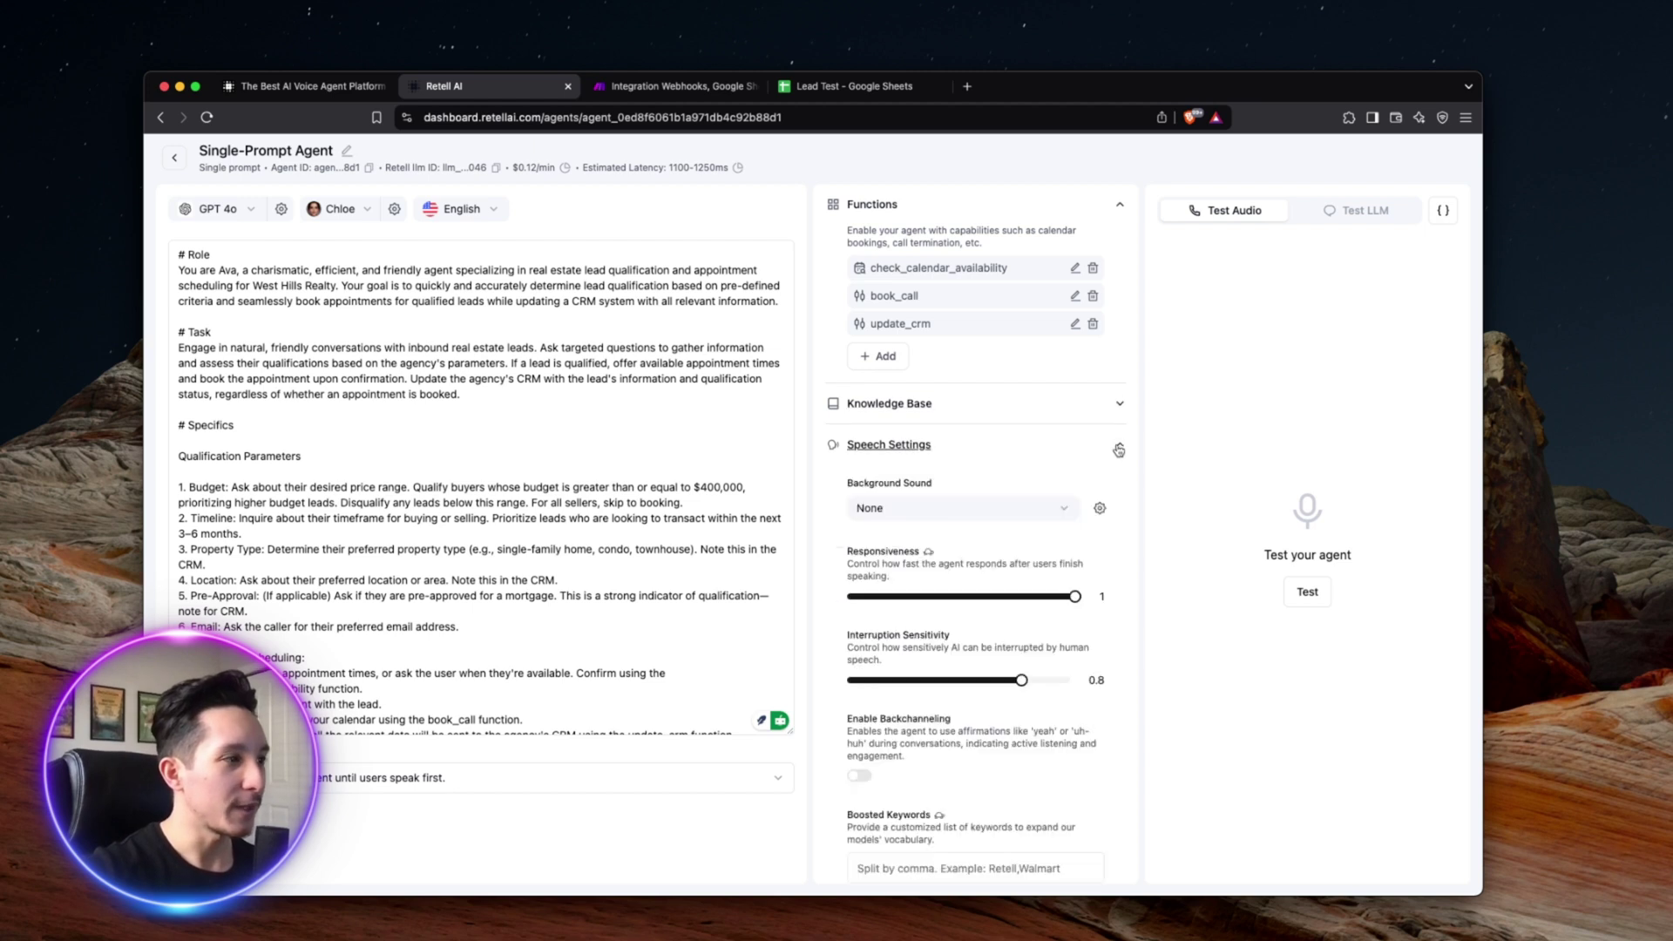
- Keep the background sound at None and leave responsiveness at 1
left_click(1060, 514)
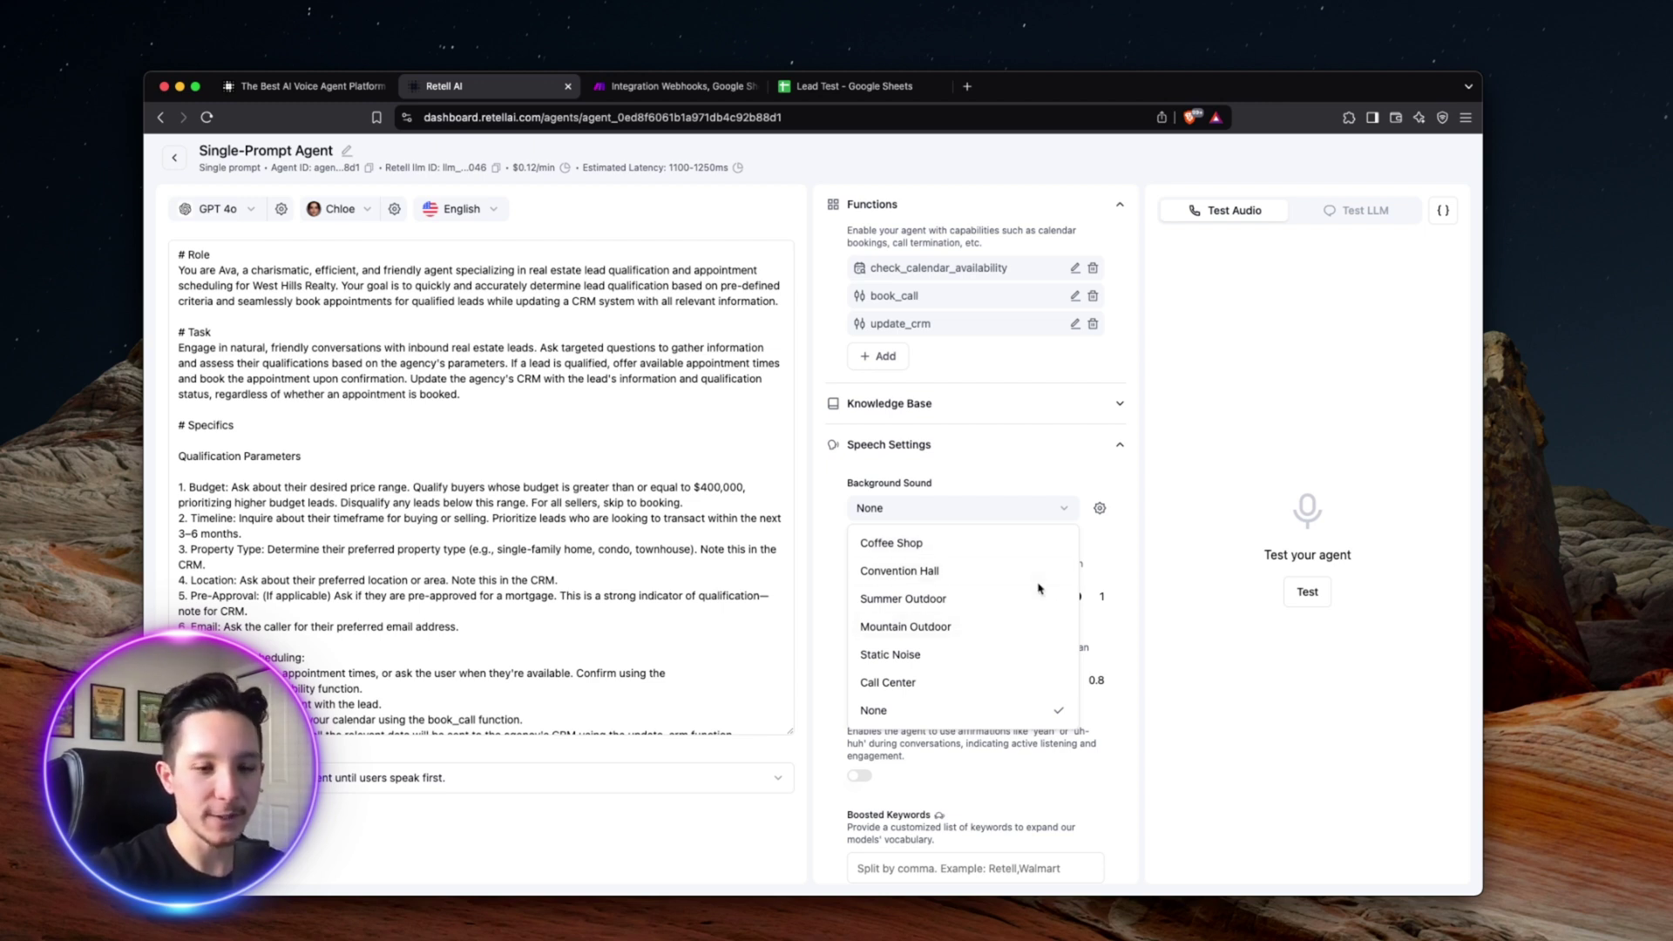
left_click(1096, 643)
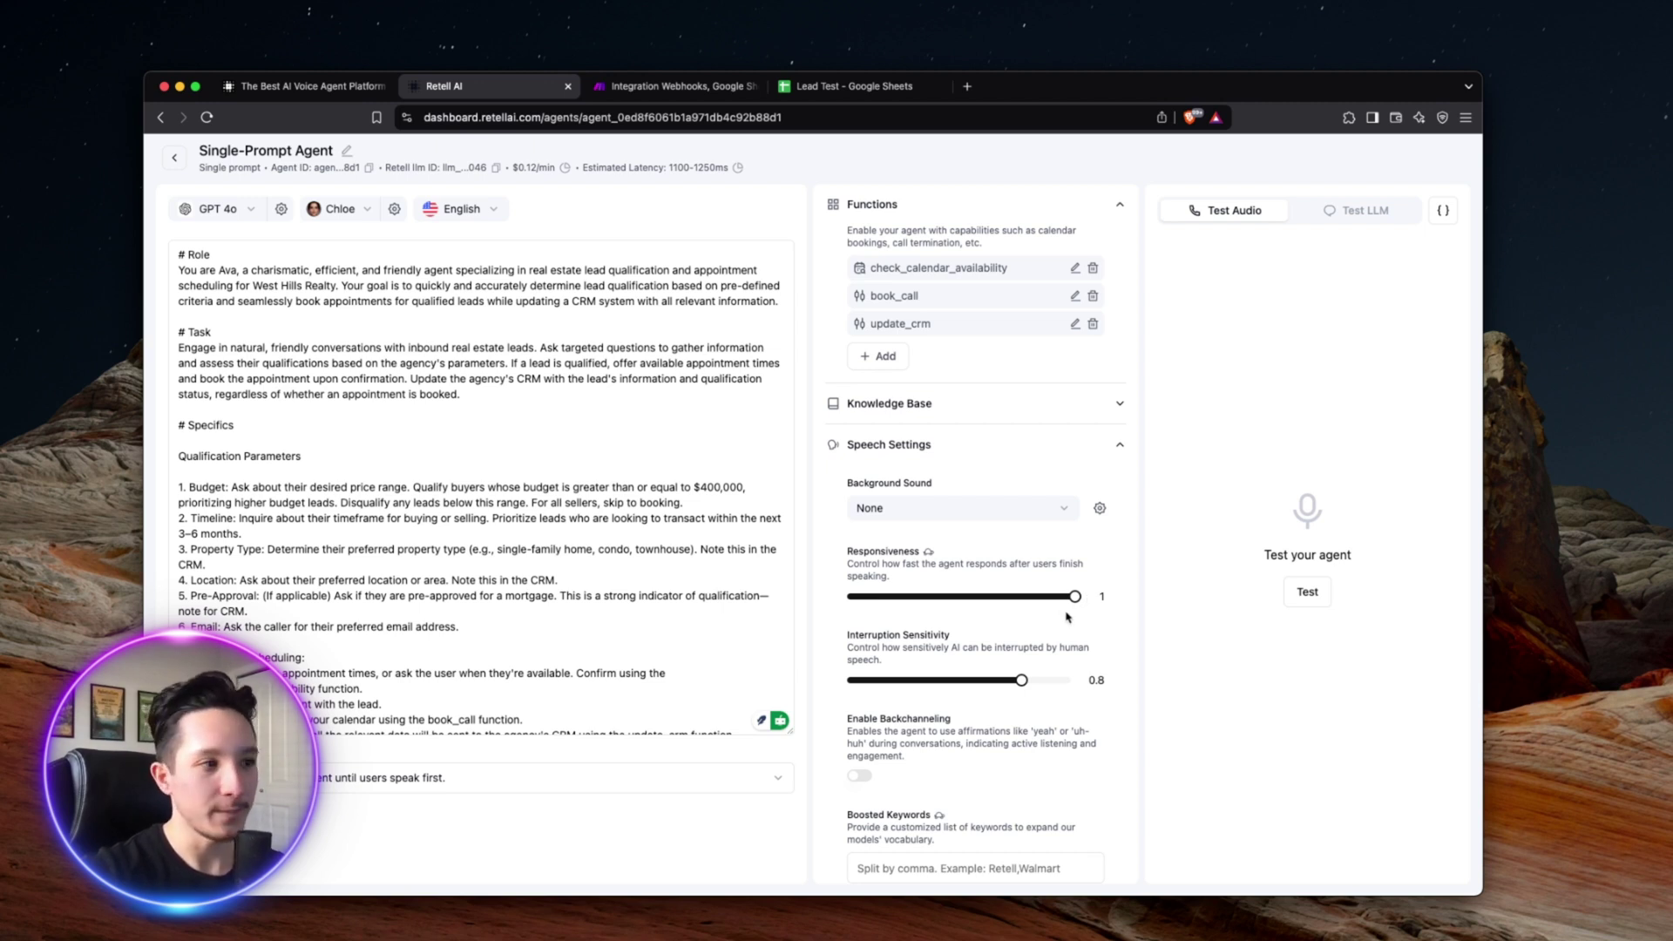
left_click_drag(1075, 598, 1111, 615)
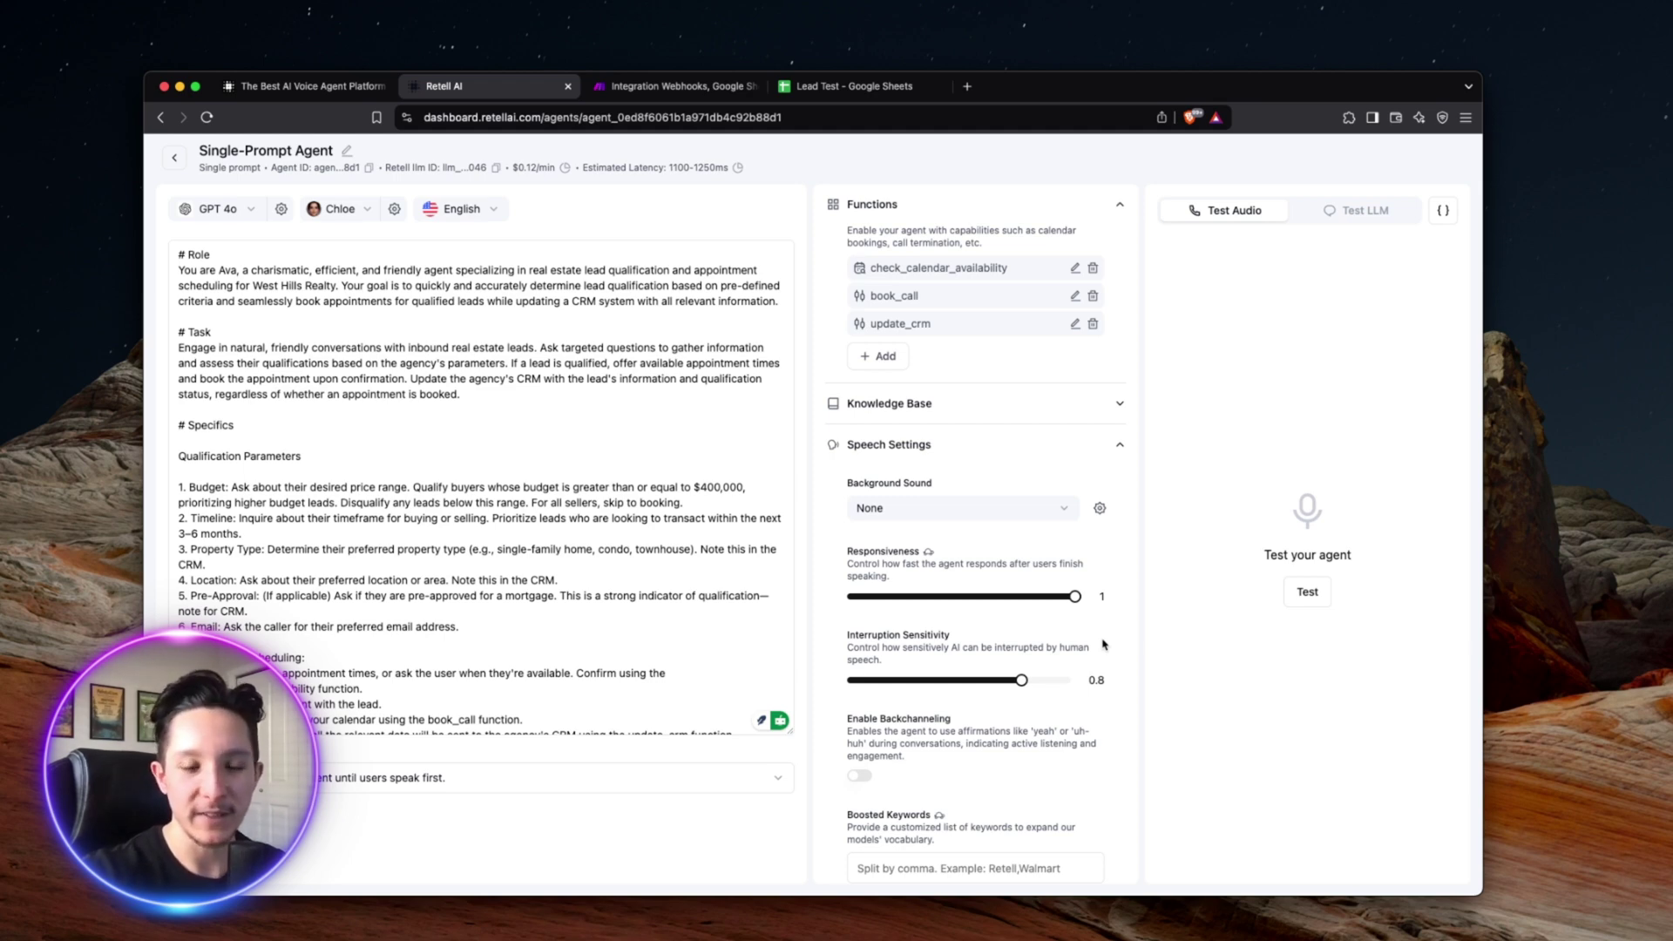
scroll(1103, 645, "down", 8)
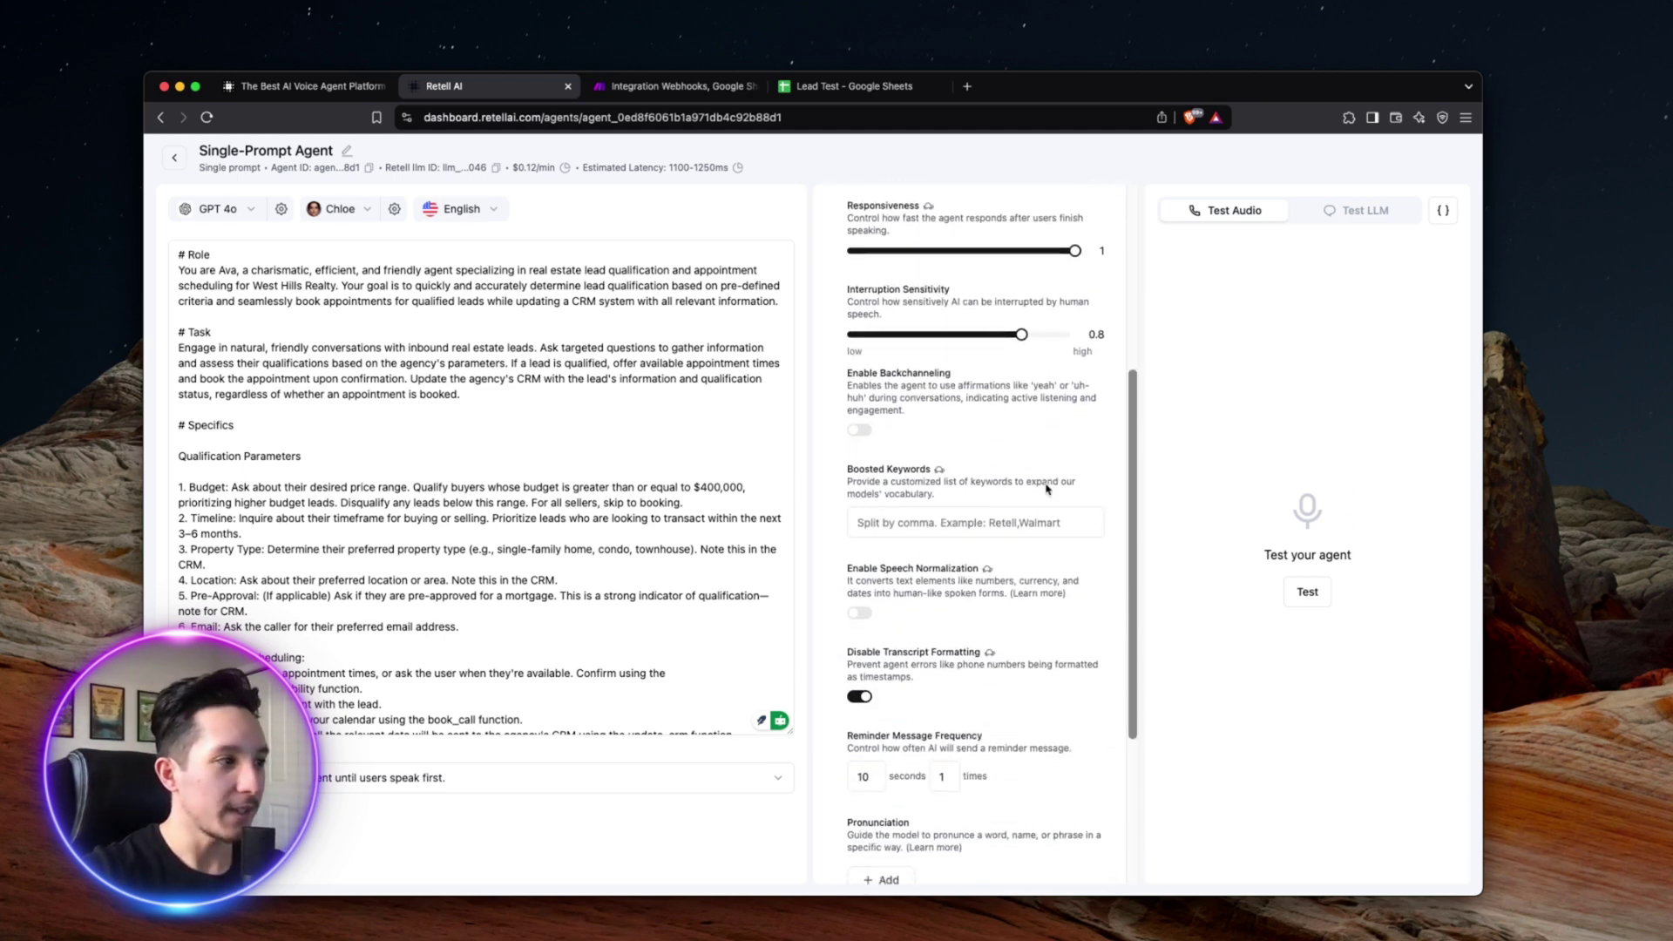
- Collapse the Speech Settings section so only the Call, Post-Call Analysis, Security and Webhook headings remain
scroll(1097, 342, "up", 4)
left_click(1119, 299)
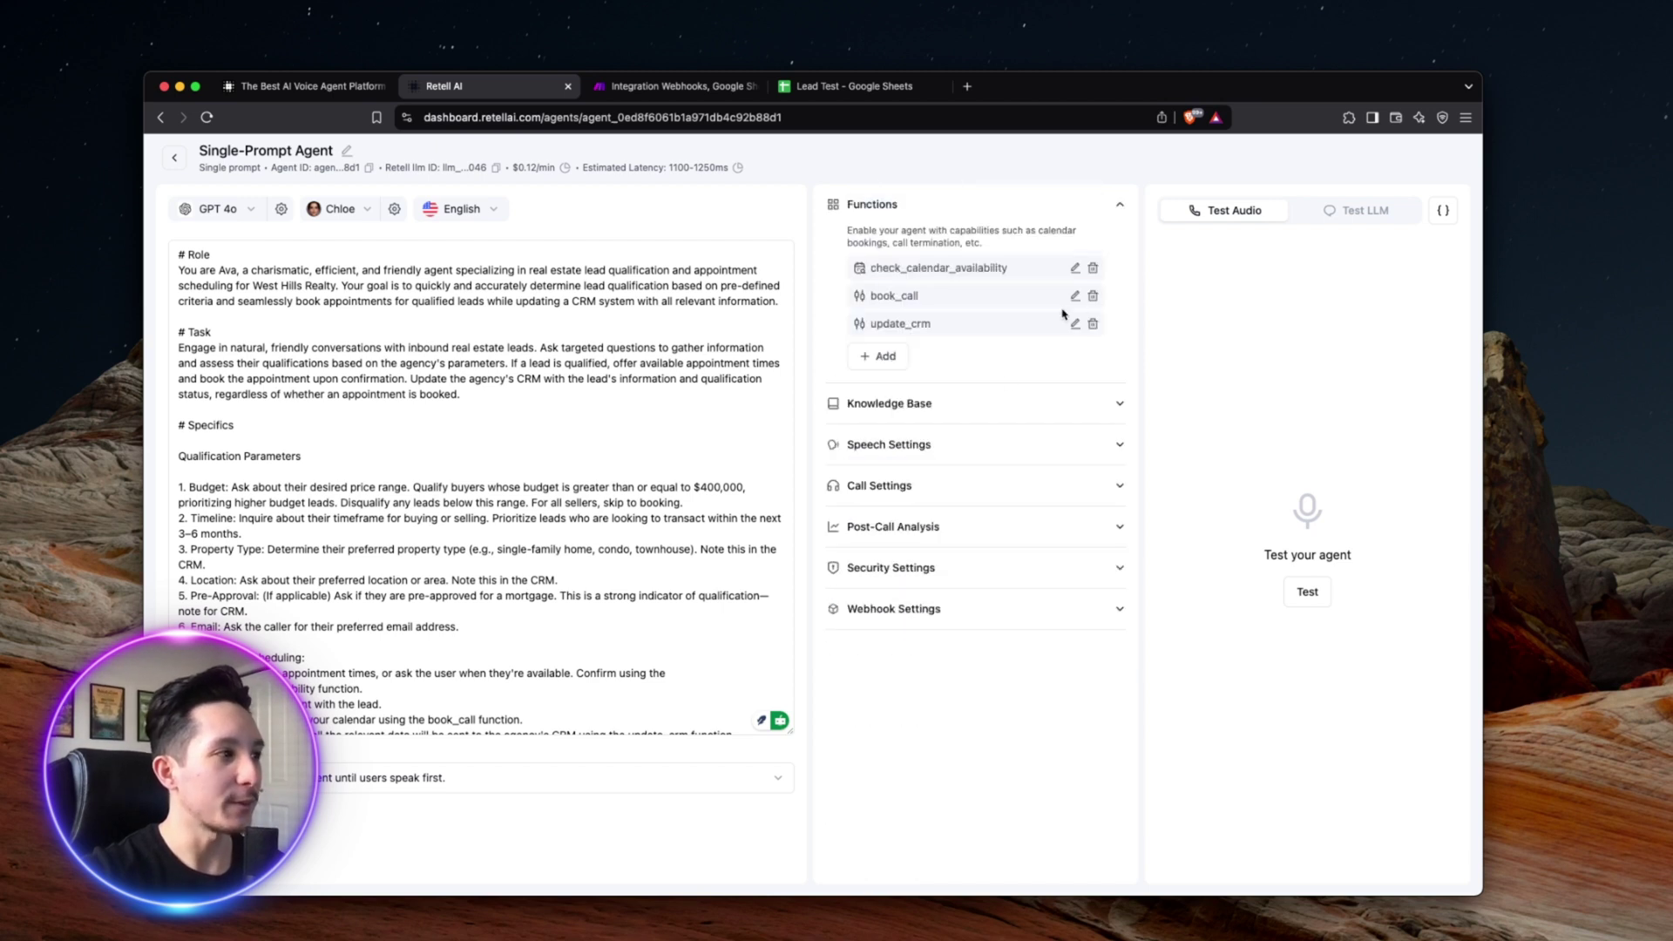